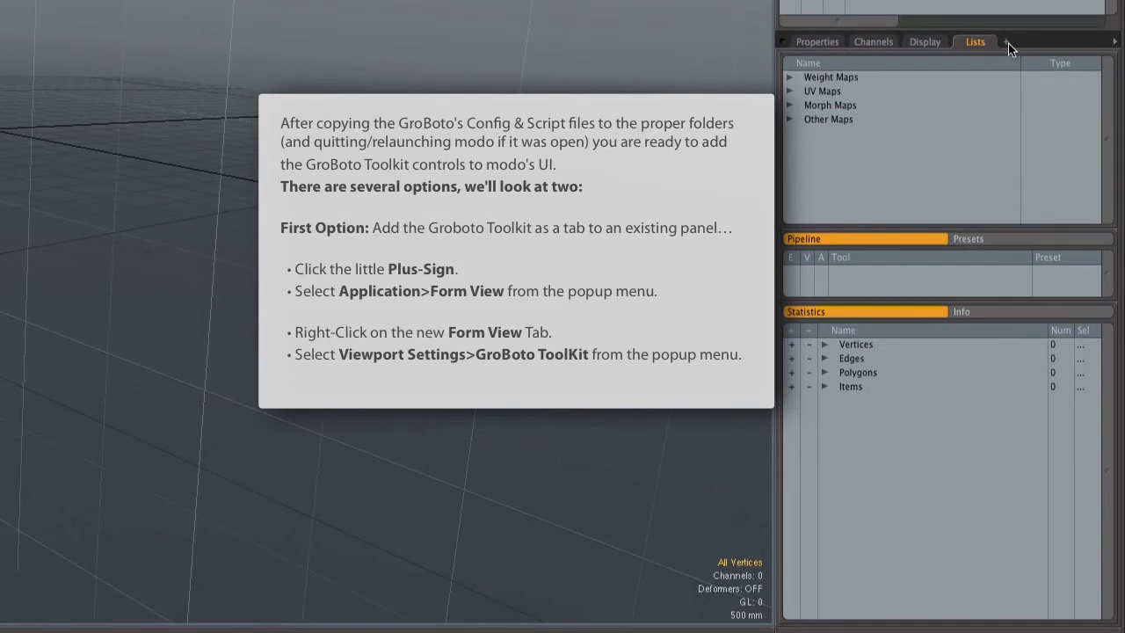
# Step: Add a Form View tab beside the Lists tab and set it to show the GroBoto Toolkit
pyautogui.click(1007, 42)
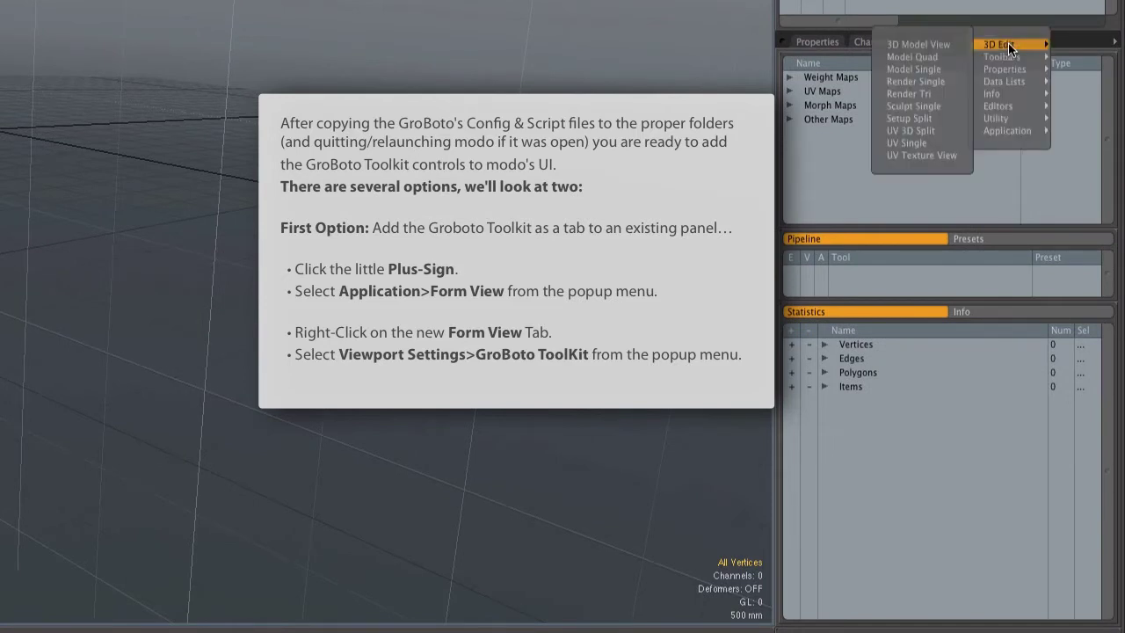
pyautogui.moveTo(1023, 133)
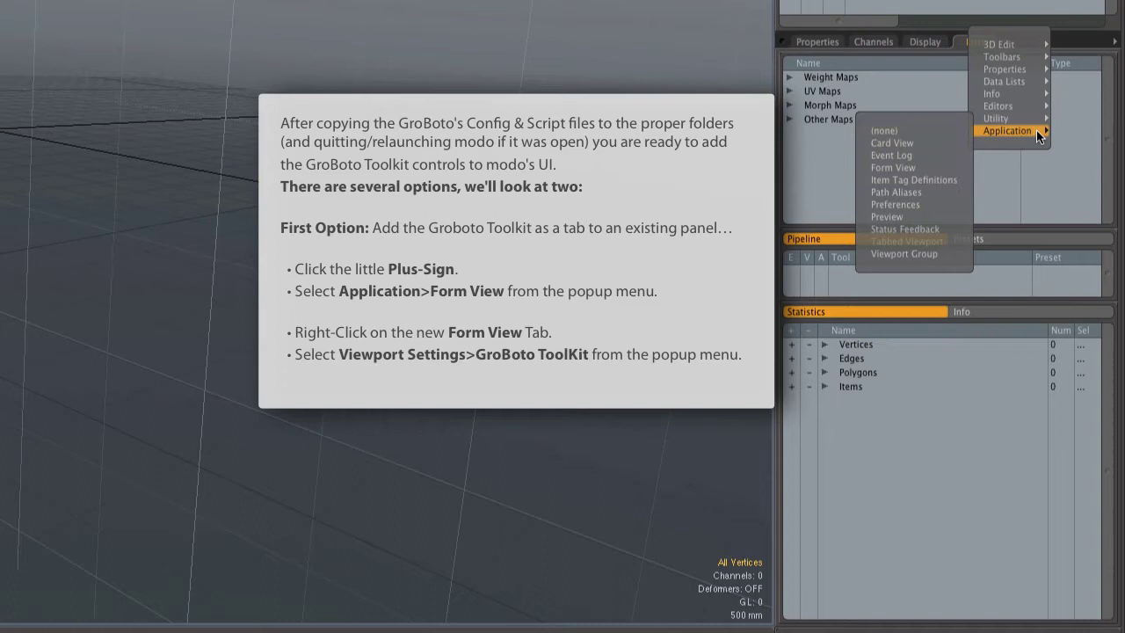
pyautogui.click(933, 169)
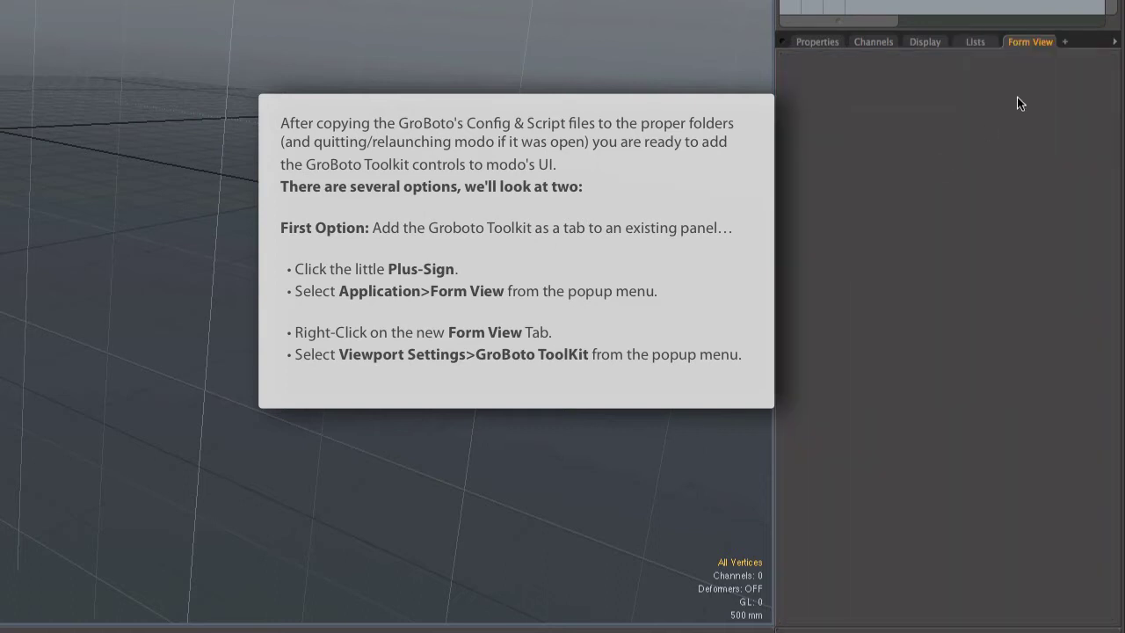
pyautogui.rightClick(1021, 45)
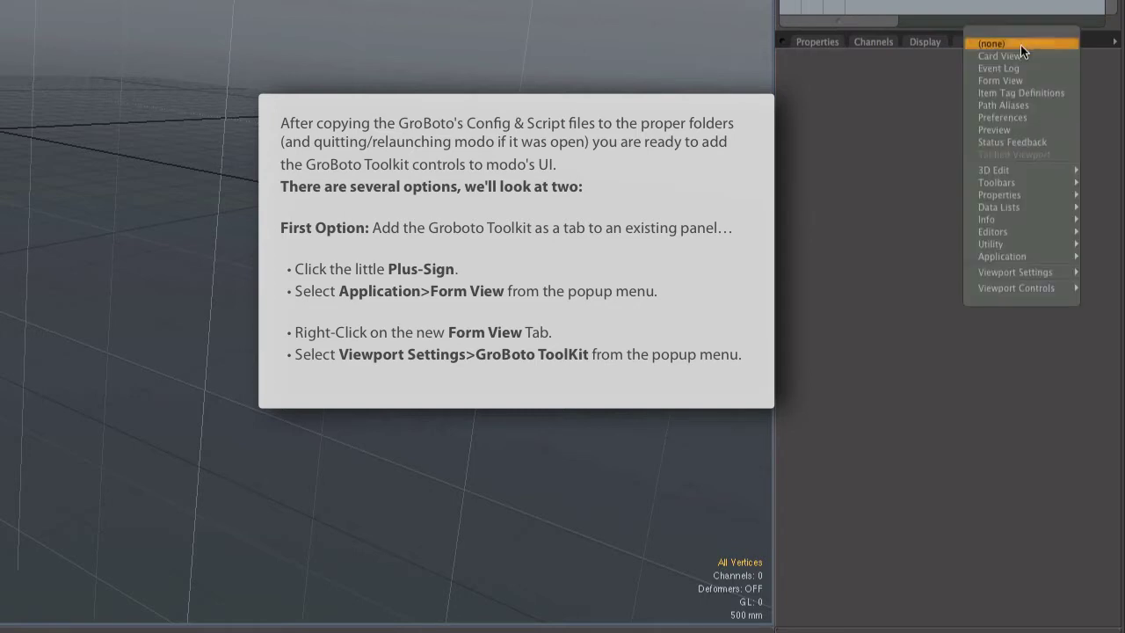
pyautogui.moveTo(1025, 257)
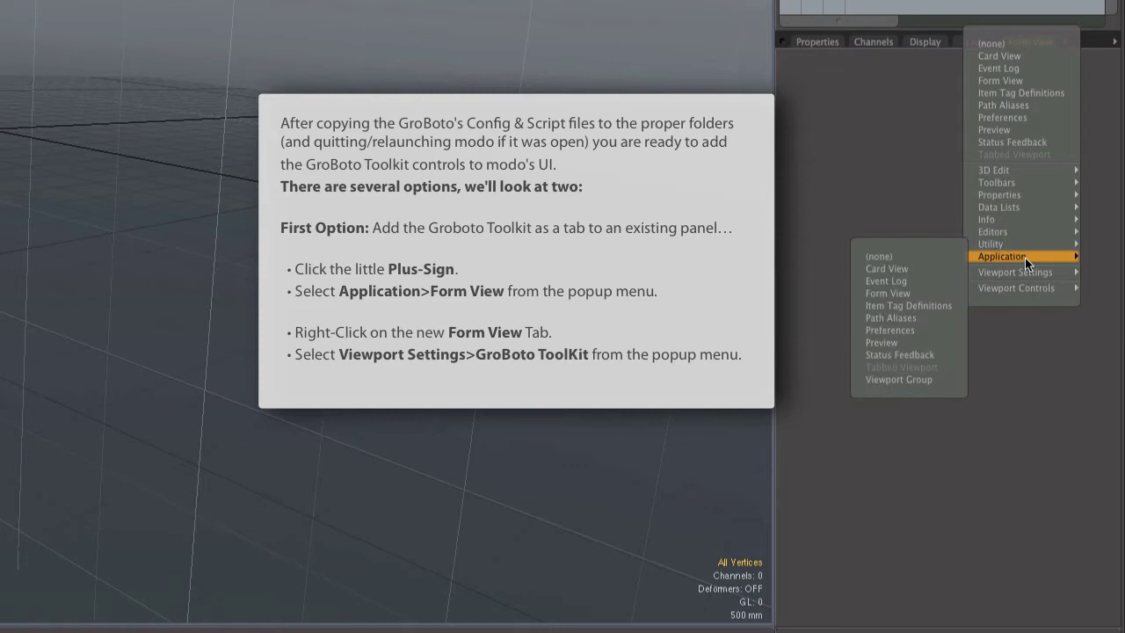
pyautogui.moveTo(1051, 272)
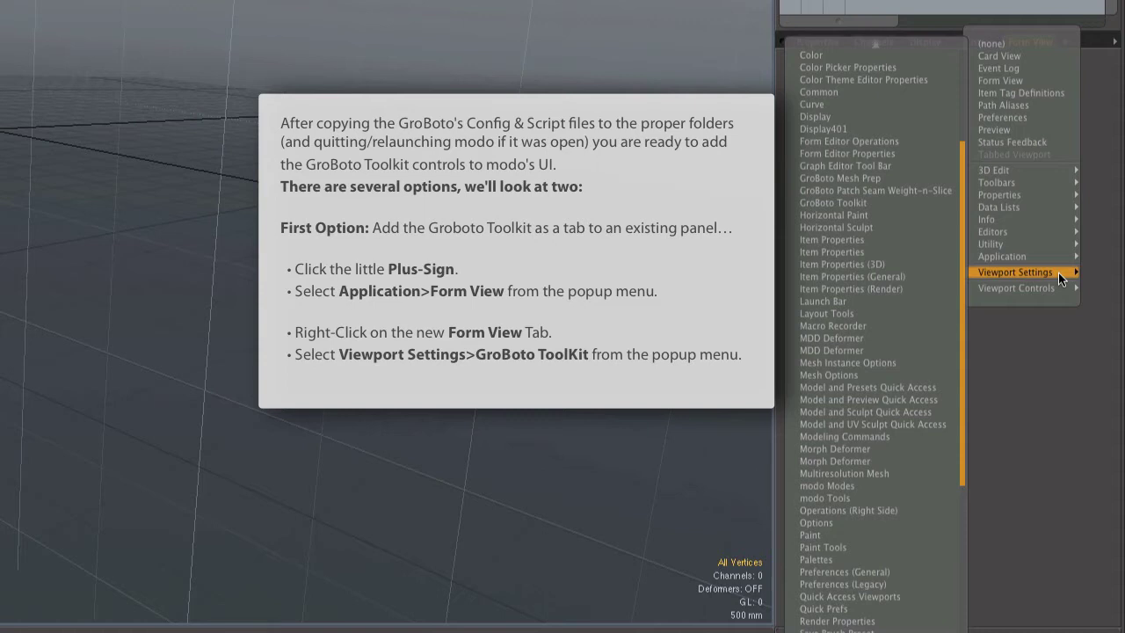
pyautogui.click(903, 205)
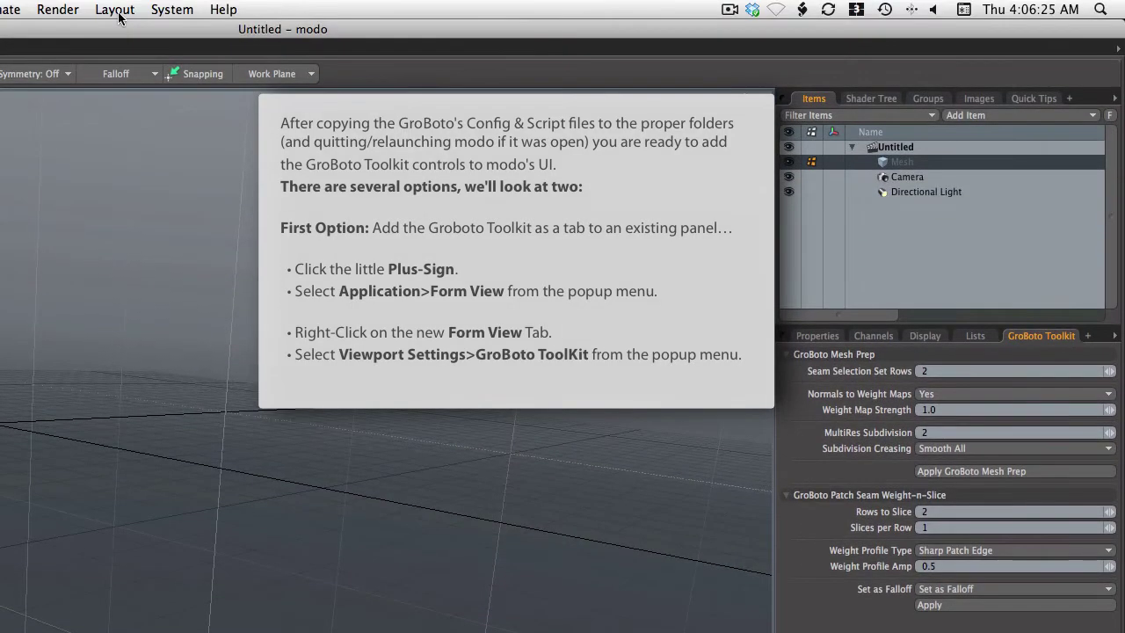
# Step: Create a new separate layout window and make it a Form View
pyautogui.click(117, 13)
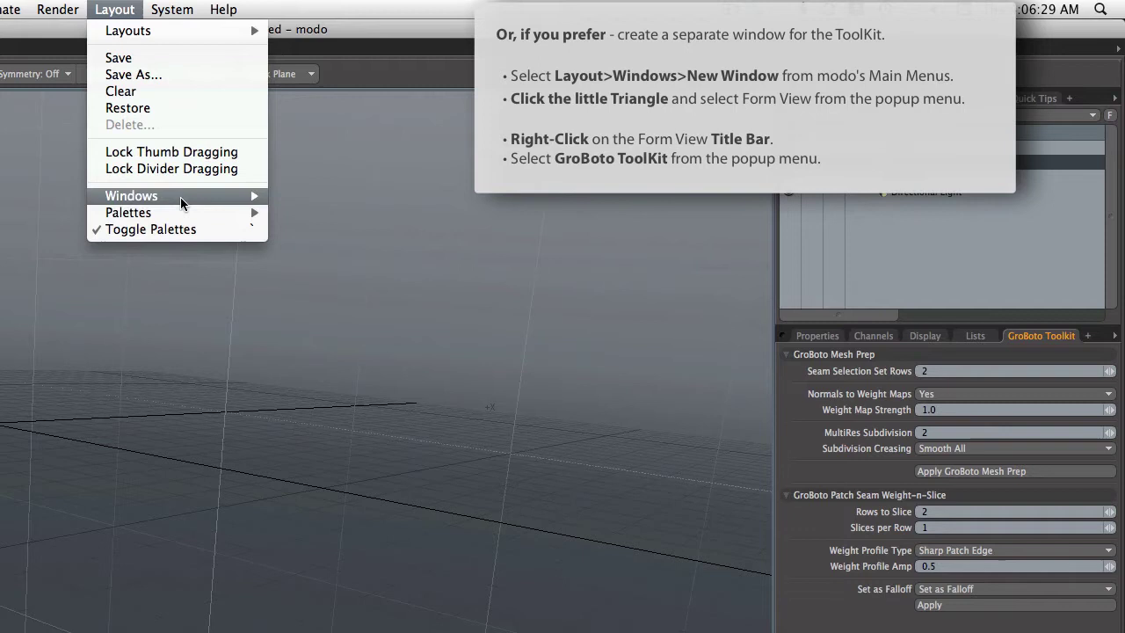
pyautogui.moveTo(182, 199)
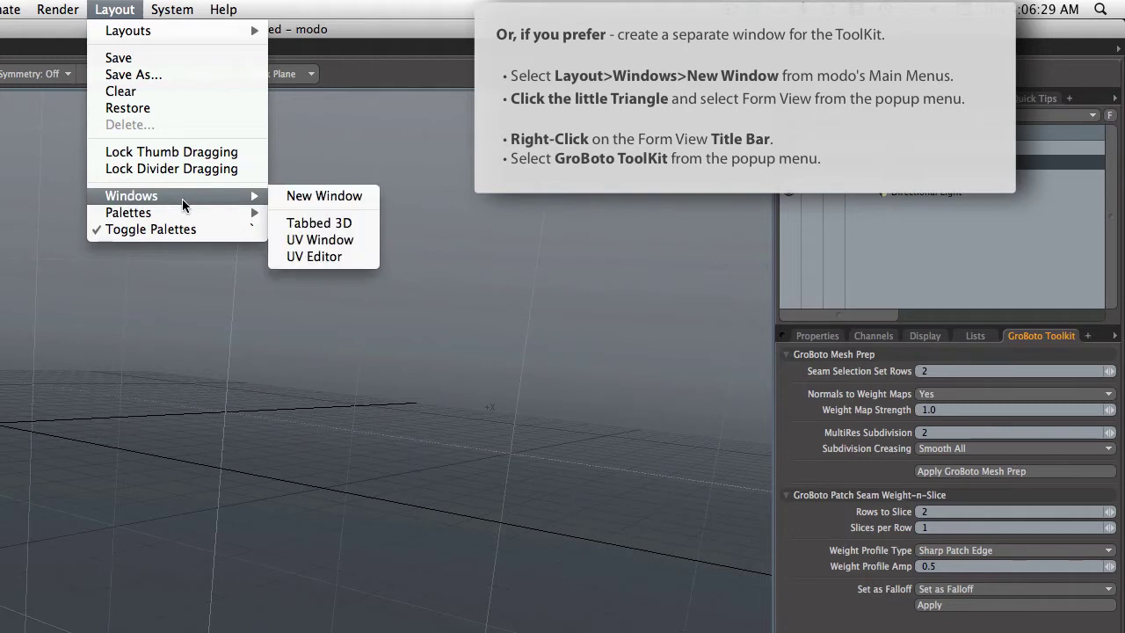
pyautogui.click(280, 197)
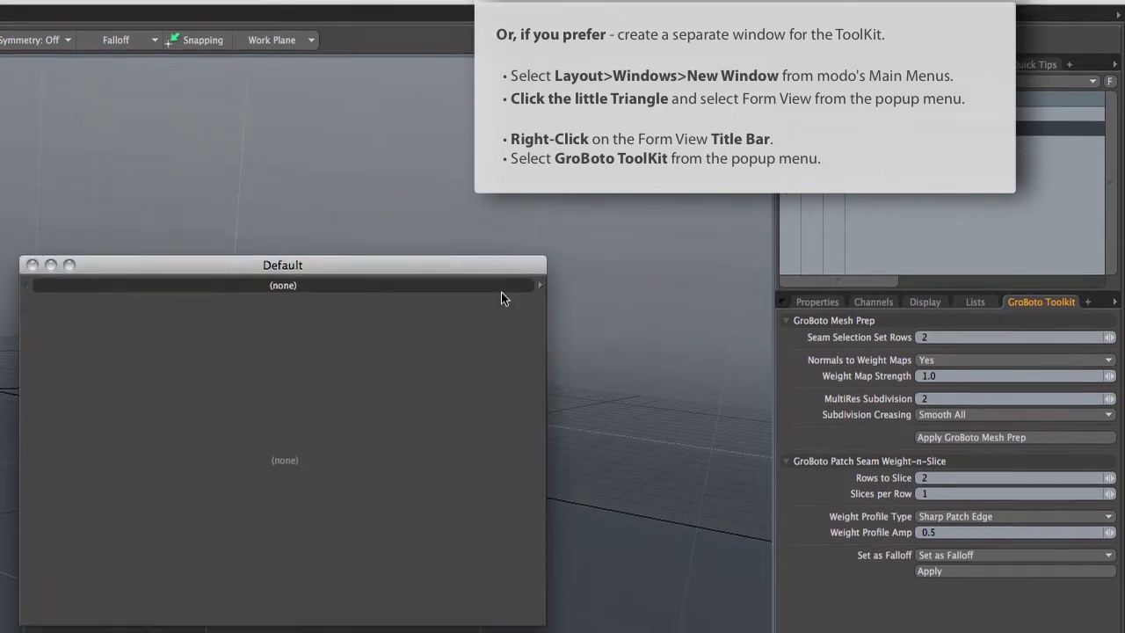
pyautogui.click(539, 256)
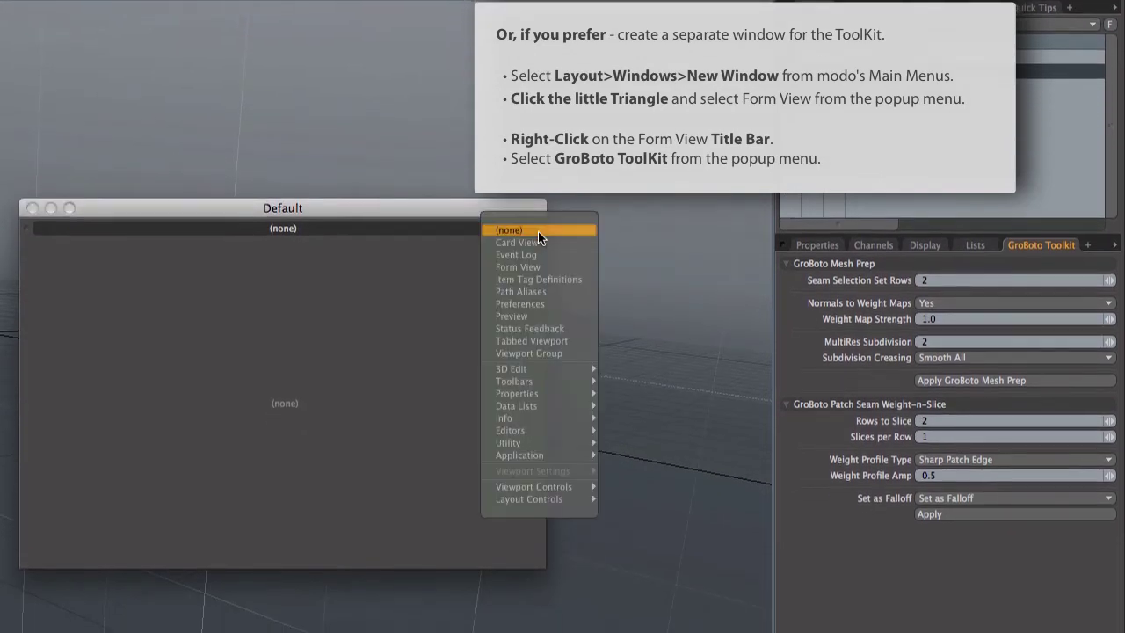
pyautogui.click(571, 267)
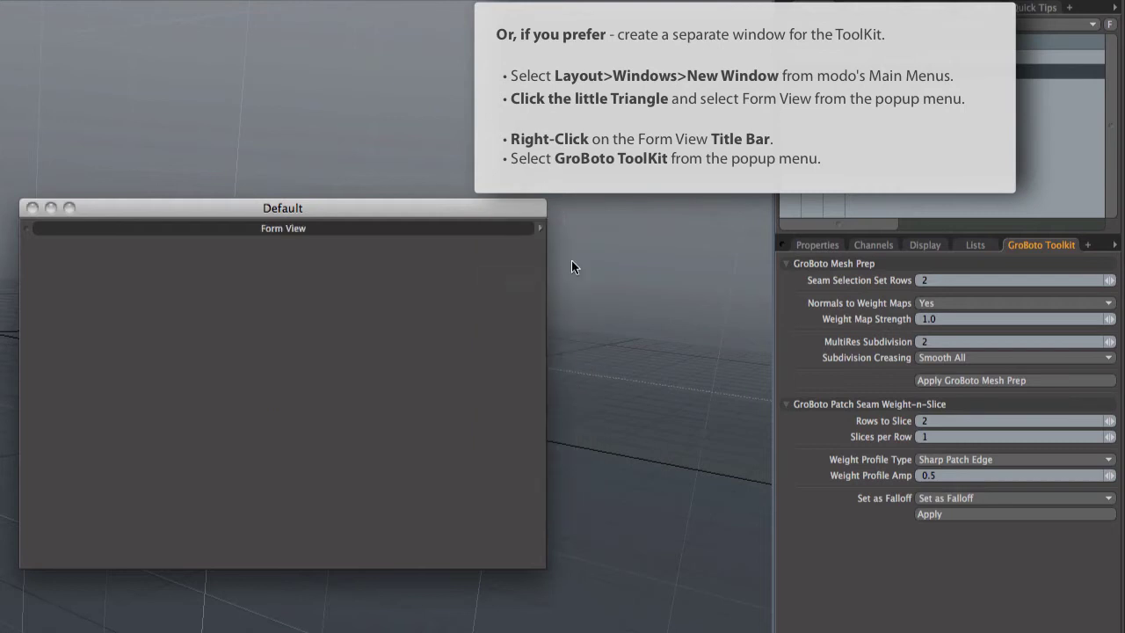
# Step: Load the GroBoto Toolkit into the new window, then make the window narrower and taller and place it over the viewport's far side
pyautogui.rightClick(490, 227)
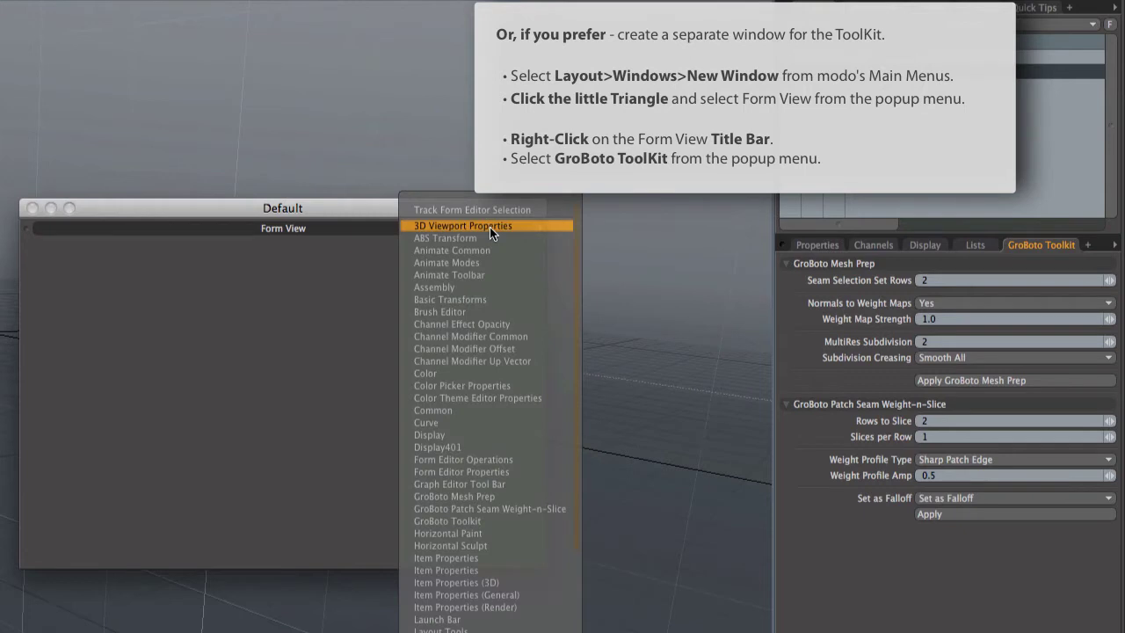
pyautogui.click(501, 520)
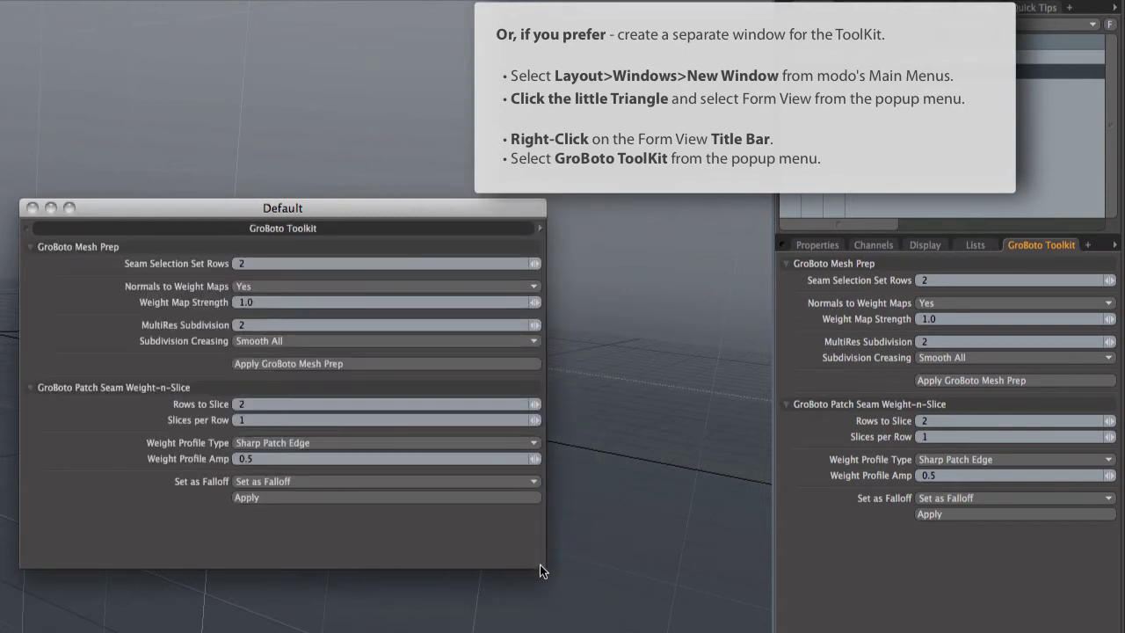
pyautogui.moveTo(539, 570); pyautogui.dragTo(329, 632)
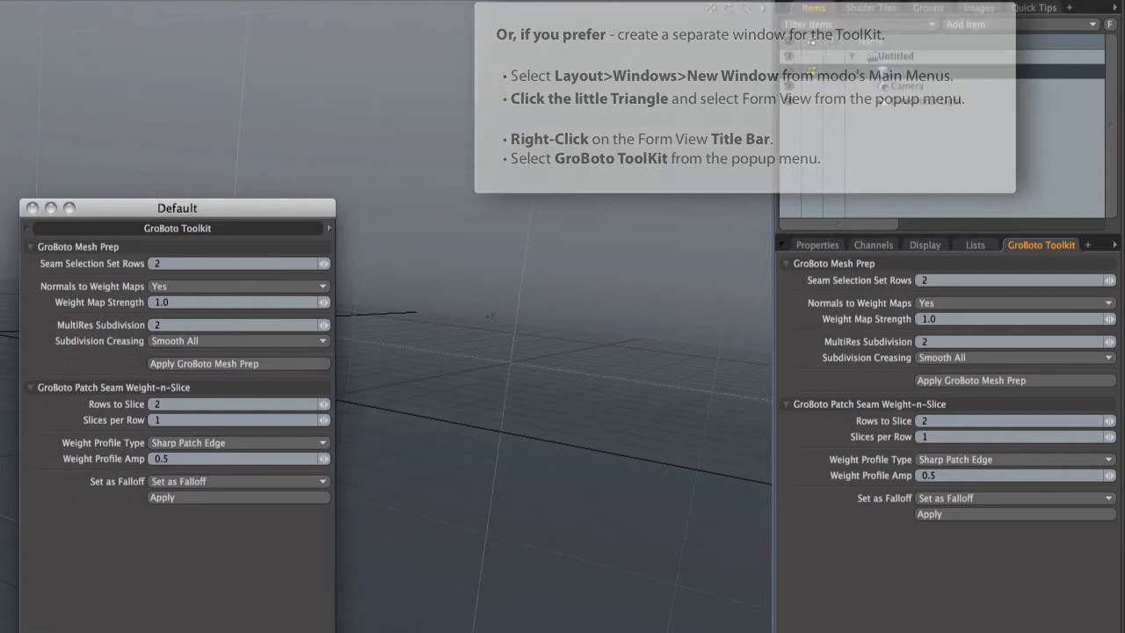
pyautogui.moveTo(260, 202); pyautogui.dragTo(656, 219)
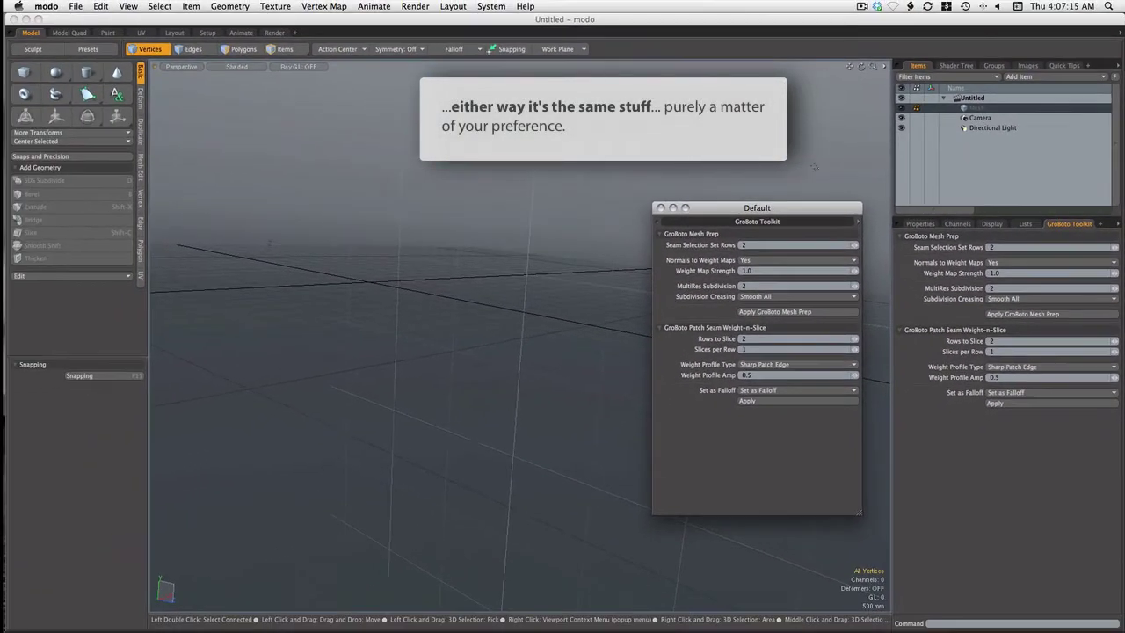
# Step: Select the gBoFallOff-Invert weight map to view it on the mesh
pyautogui.scroll(5, 814, 166)
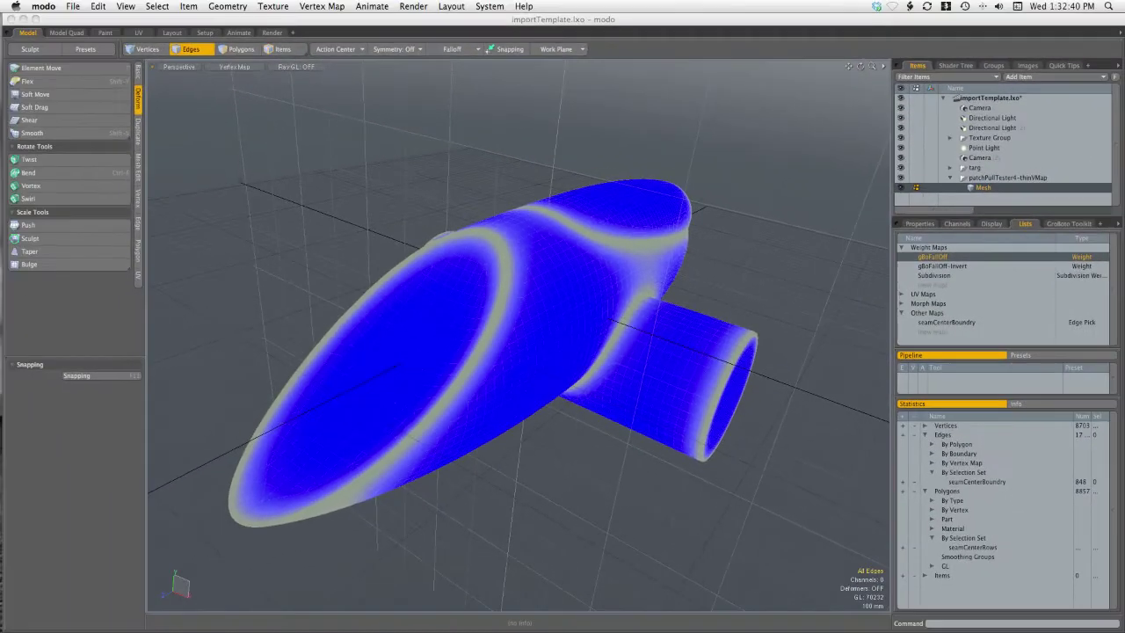
pyautogui.click(942, 265)
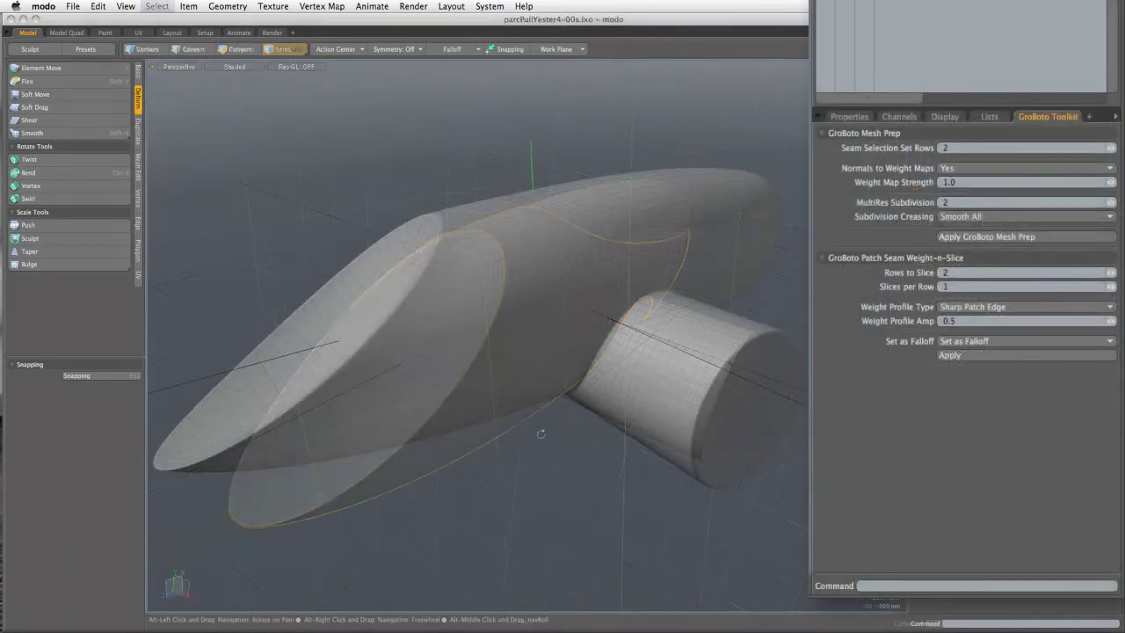
# Step: Switch the selection mode to Materials for picking whole patches of the mesh
pyautogui.keyDown('alt'); pyautogui.moveTo(668, 528); pyautogui.dragTo(552, 507); pyautogui.keyUp('alt')
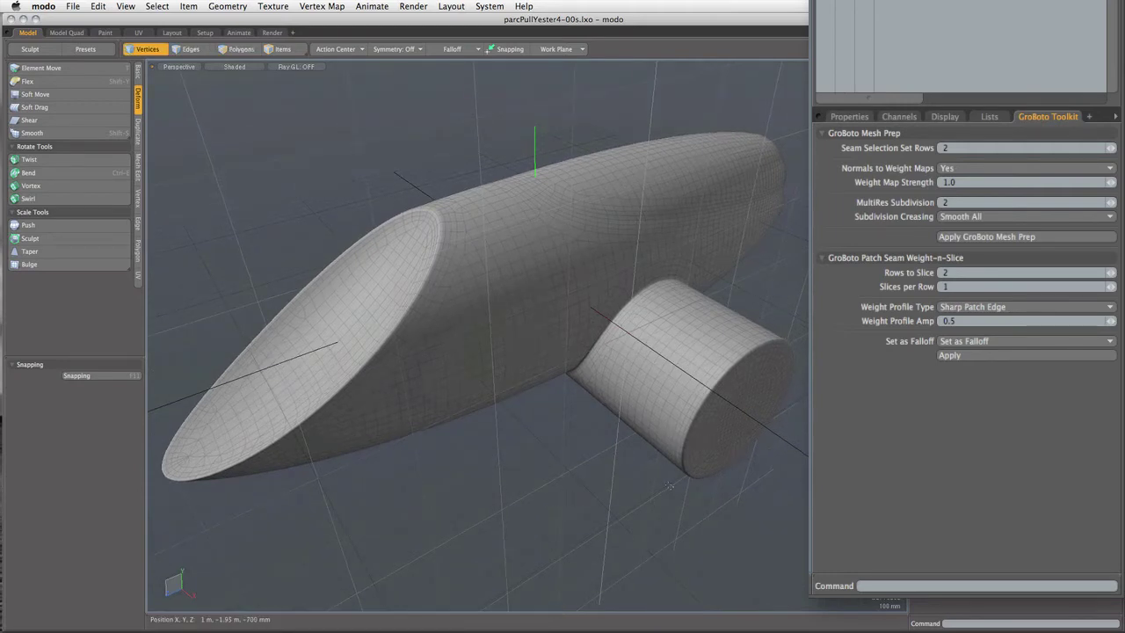
pyautogui.keyDown('alt'); pyautogui.keyDown('shift'); pyautogui.moveTo(670, 486); pyautogui.dragTo(795, 508); pyautogui.keyUp('shift'); pyautogui.keyUp('alt')
pyautogui.scroll(3, 734, 508)
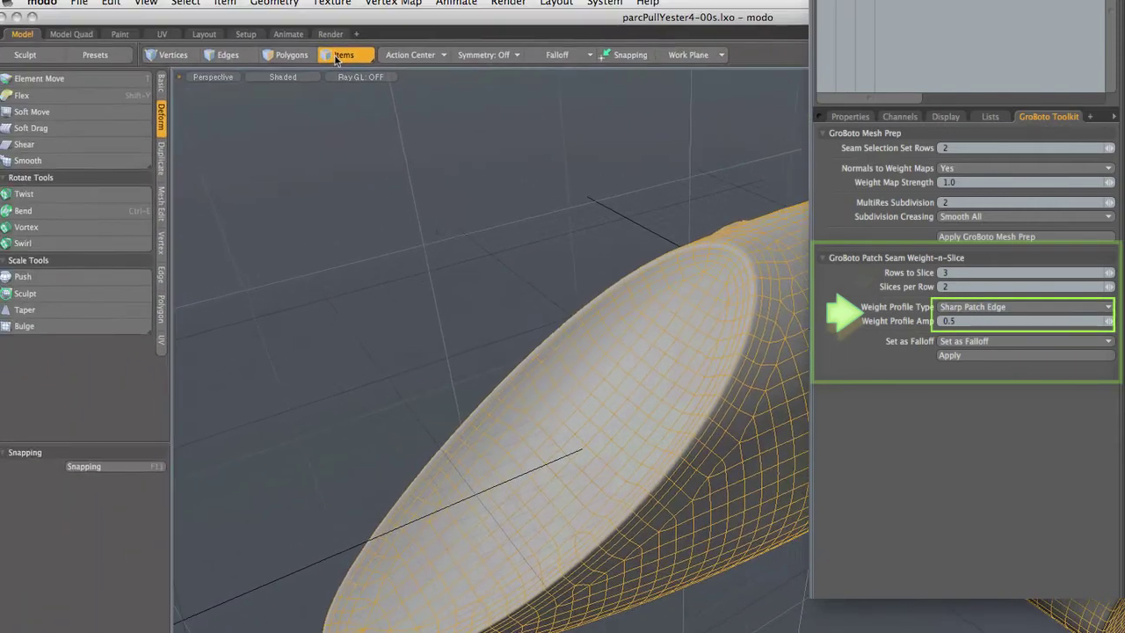
pyautogui.click(343, 63)
pyautogui.click(343, 78)
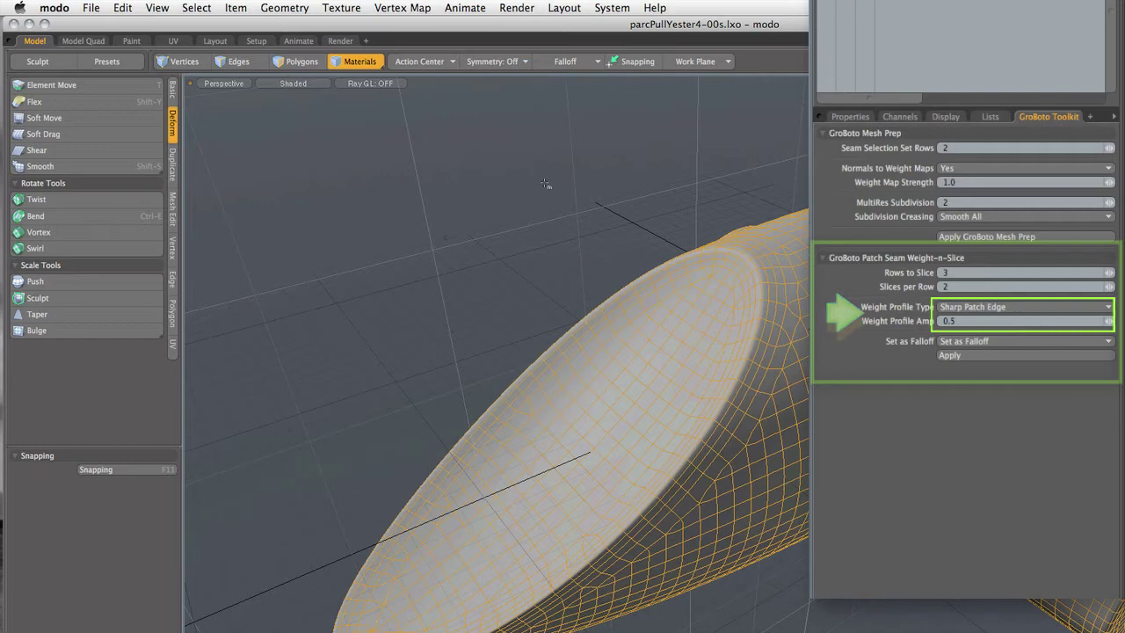
pyautogui.click(298, 62)
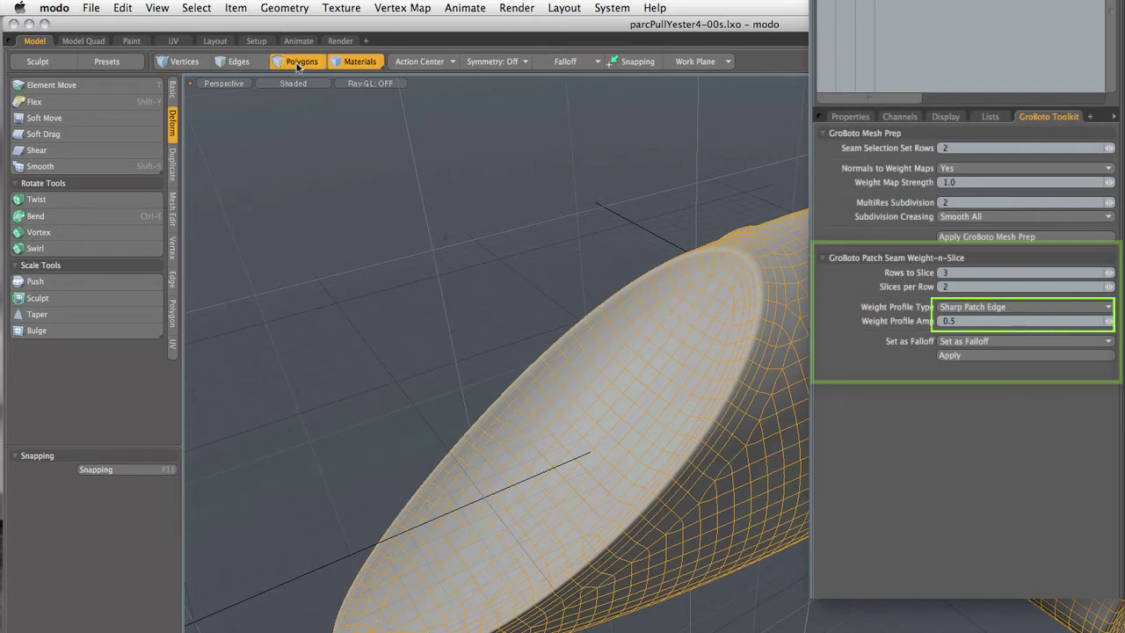
pyautogui.click(356, 63)
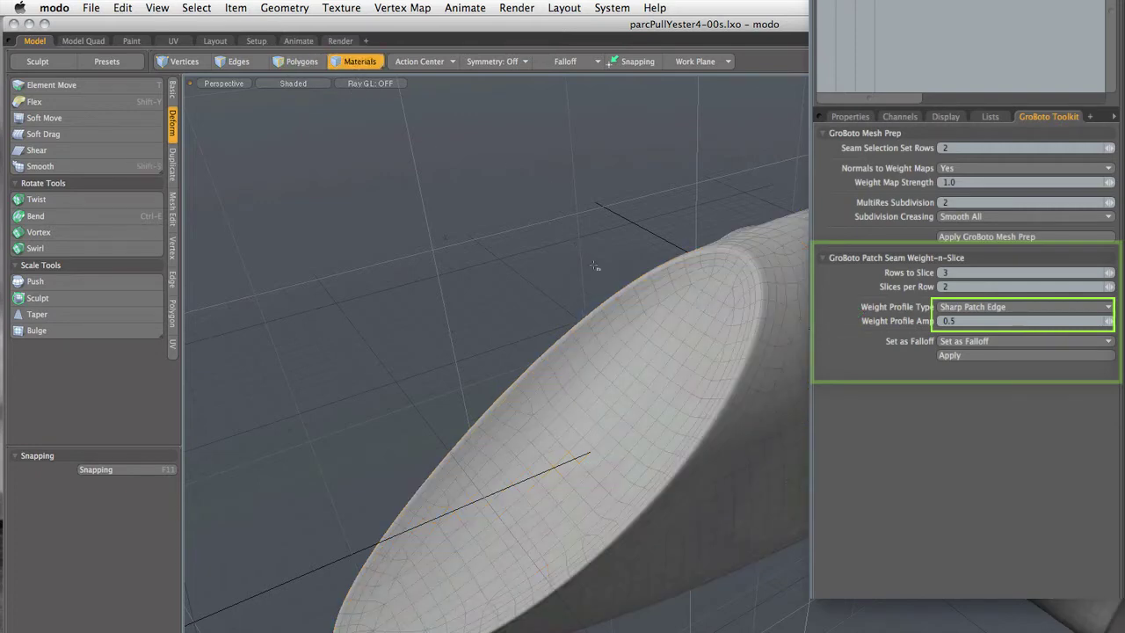
# Step: Select the large body's end-cap patch and apply Patch Seam Weight-n-Slice with 3 rows, 2 slices per row, Sharp Patch Edge and amplitude 0.5
pyautogui.click(637, 303)
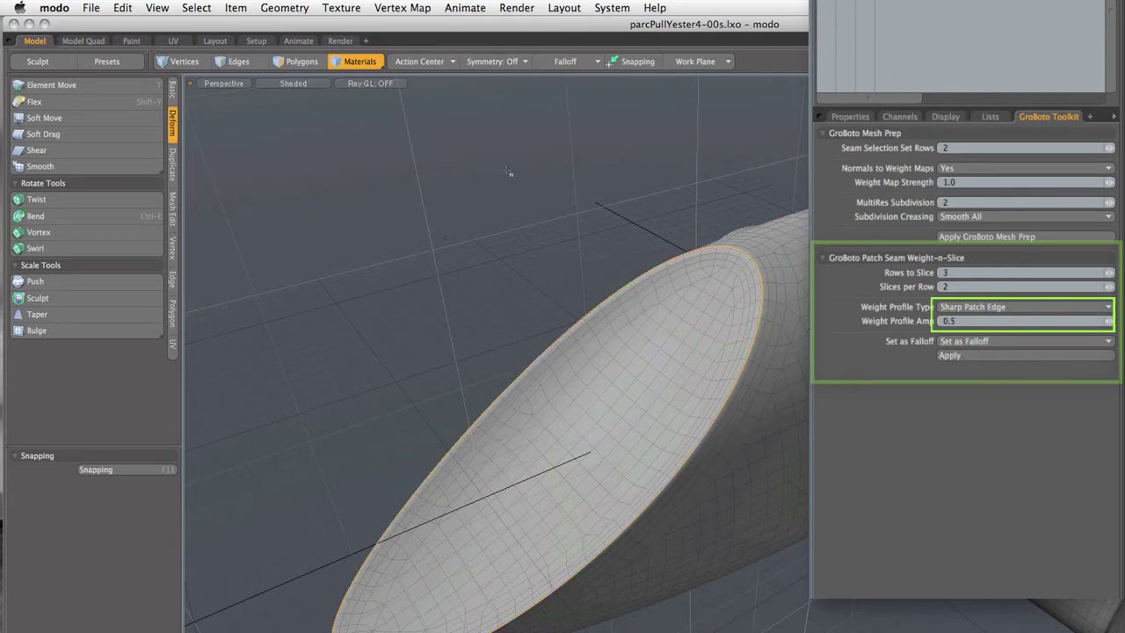
pyautogui.click(386, 193)
pyautogui.click(950, 356)
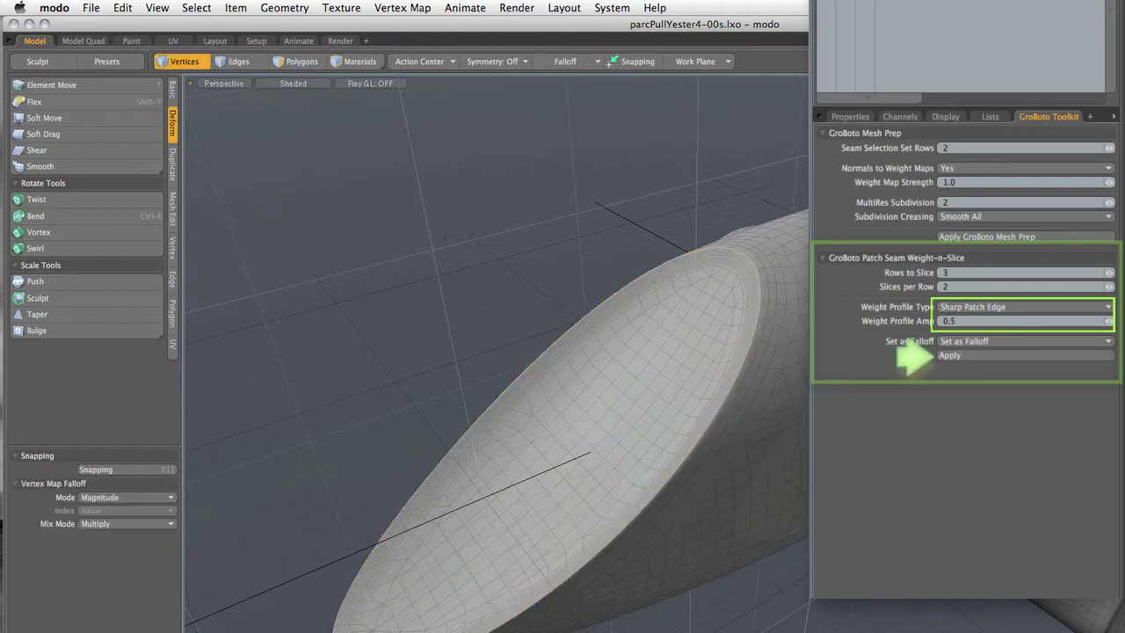
# Step: Using the Move tool with the action axis set to Selection, pull the end-cap patch outward about 224 mm along Z
pyautogui.scroll(5, 497, 354)
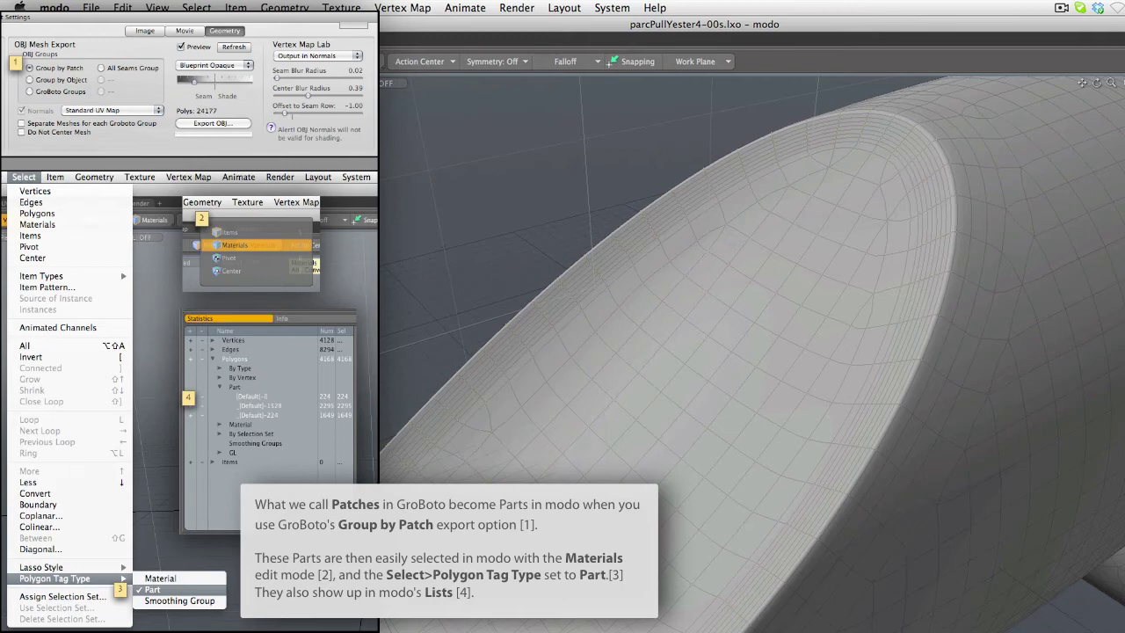
pyautogui.press('w')
pyautogui.click(428, 62)
pyautogui.moveTo(426, 188)
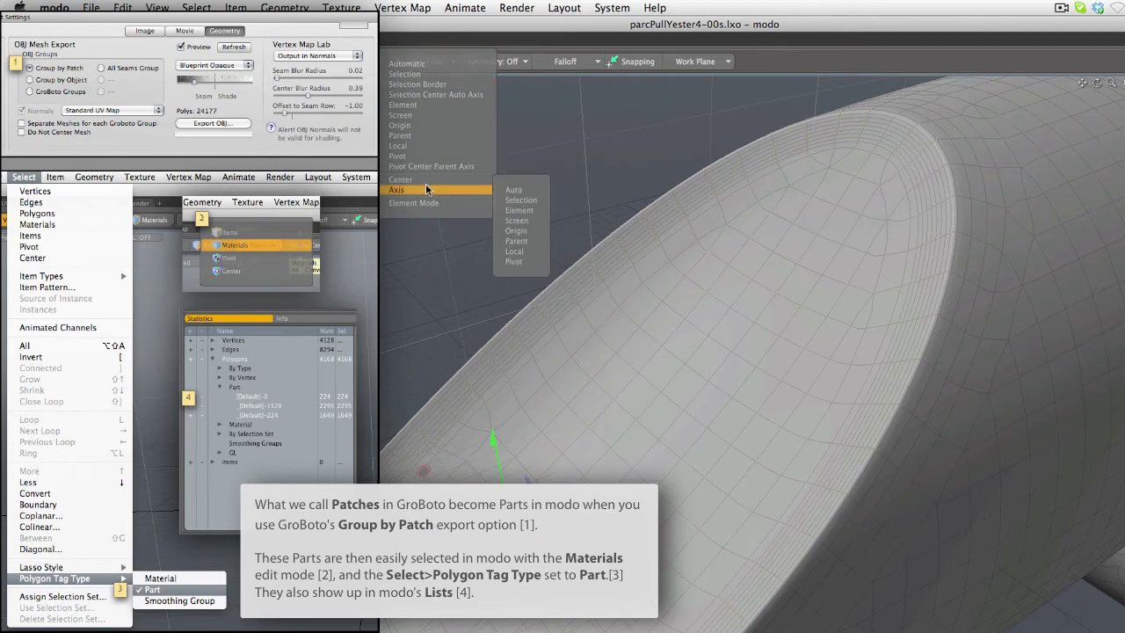
pyautogui.click(525, 201)
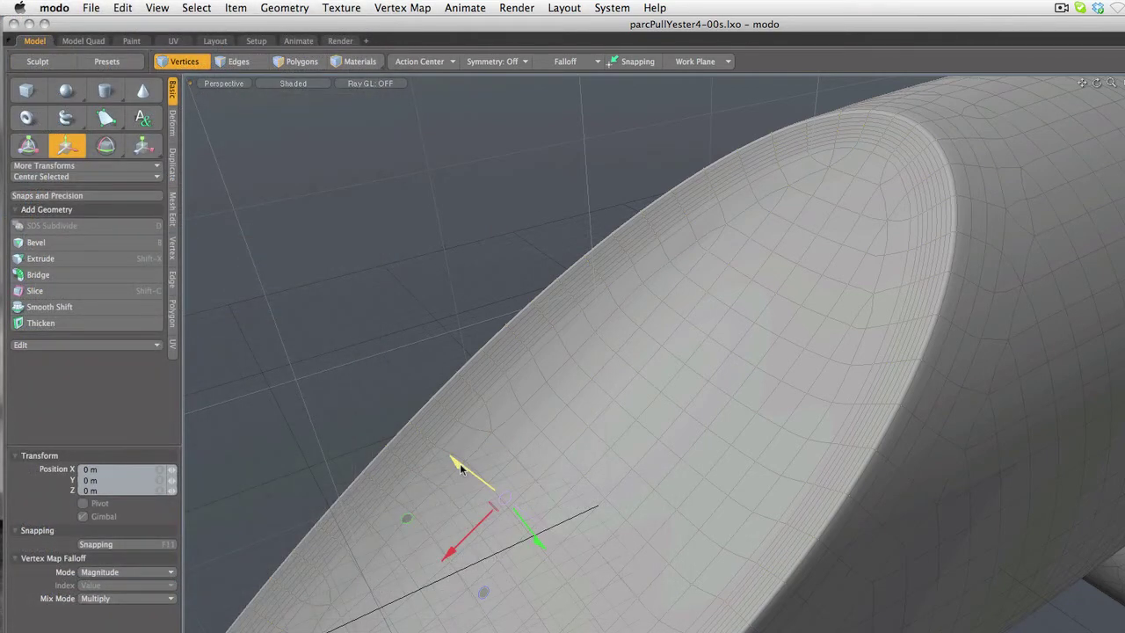
pyautogui.moveTo(459, 464); pyautogui.dragTo(360, 392)
# Step: Pull the end-cap patch back toward the body, leaving a Z offset of about 14 mm
pyautogui.scroll(-5, 655, 354)
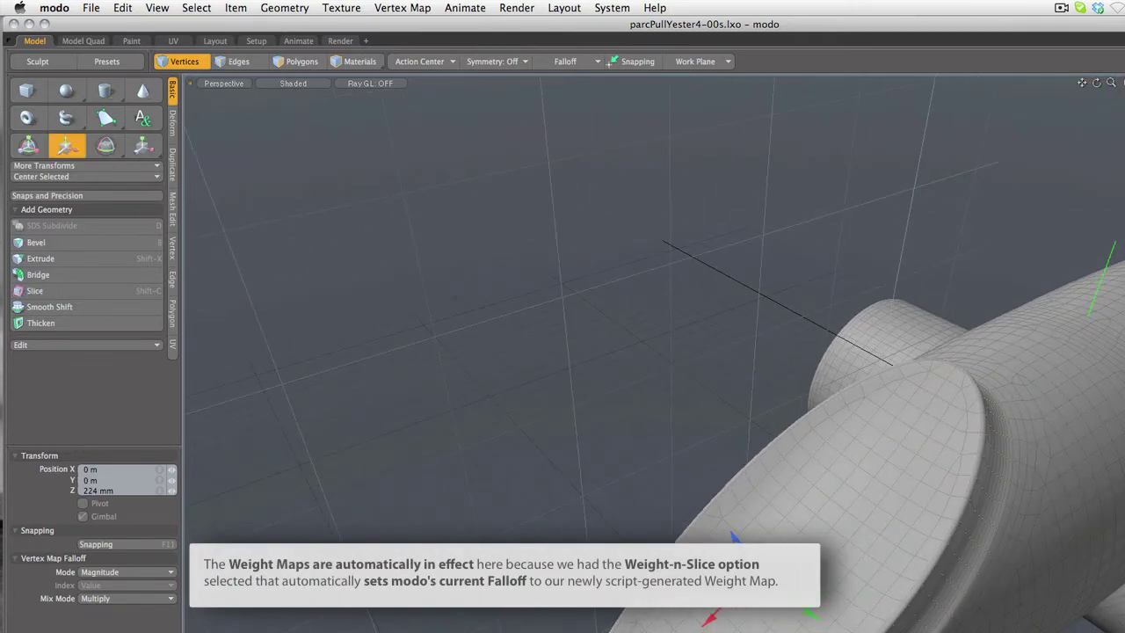
pyautogui.keyDown('alt'); pyautogui.keyDown('shift'); pyautogui.moveTo(1081, 632); pyautogui.dragTo(841, 515); pyautogui.keyUp('shift'); pyautogui.keyUp('alt')
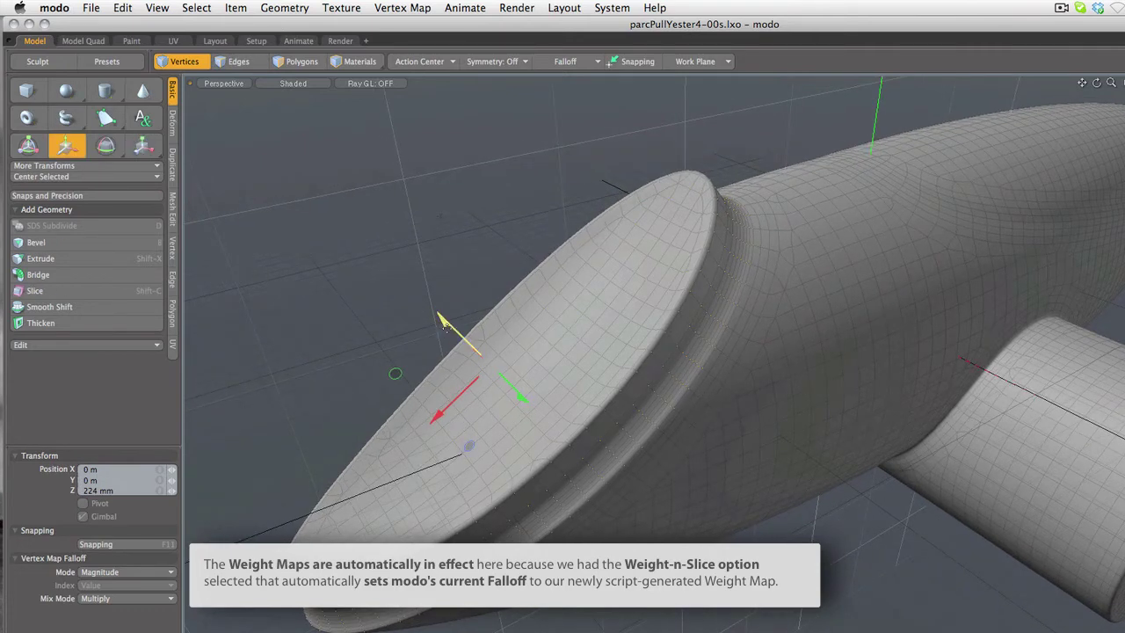
pyautogui.moveTo(450, 333); pyautogui.dragTo(479, 328)
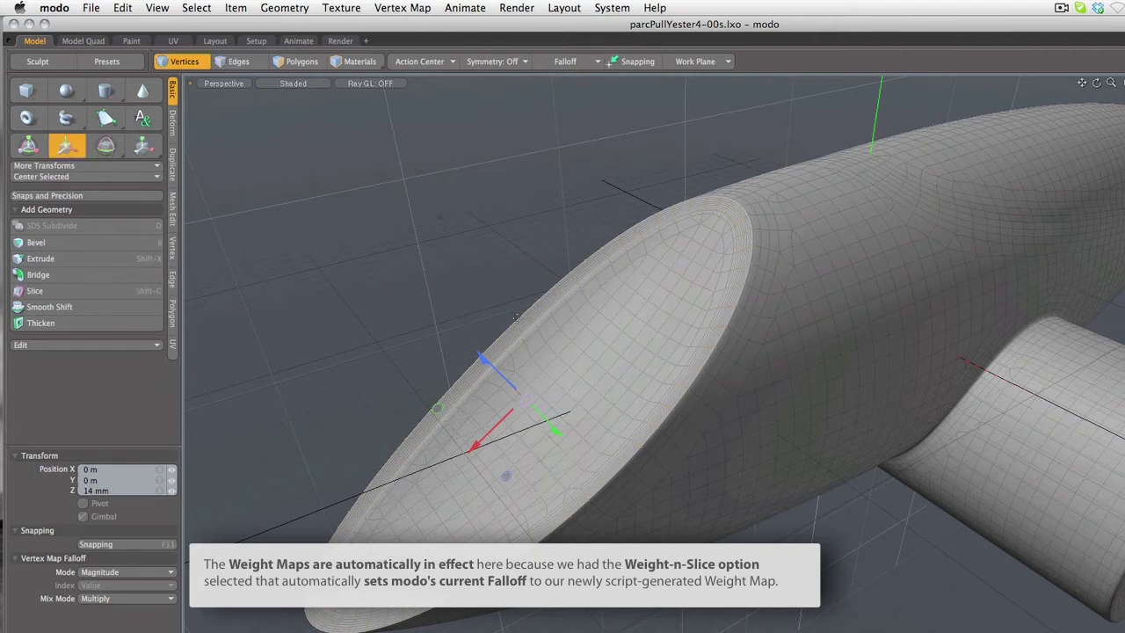
pyautogui.click(570, 240)
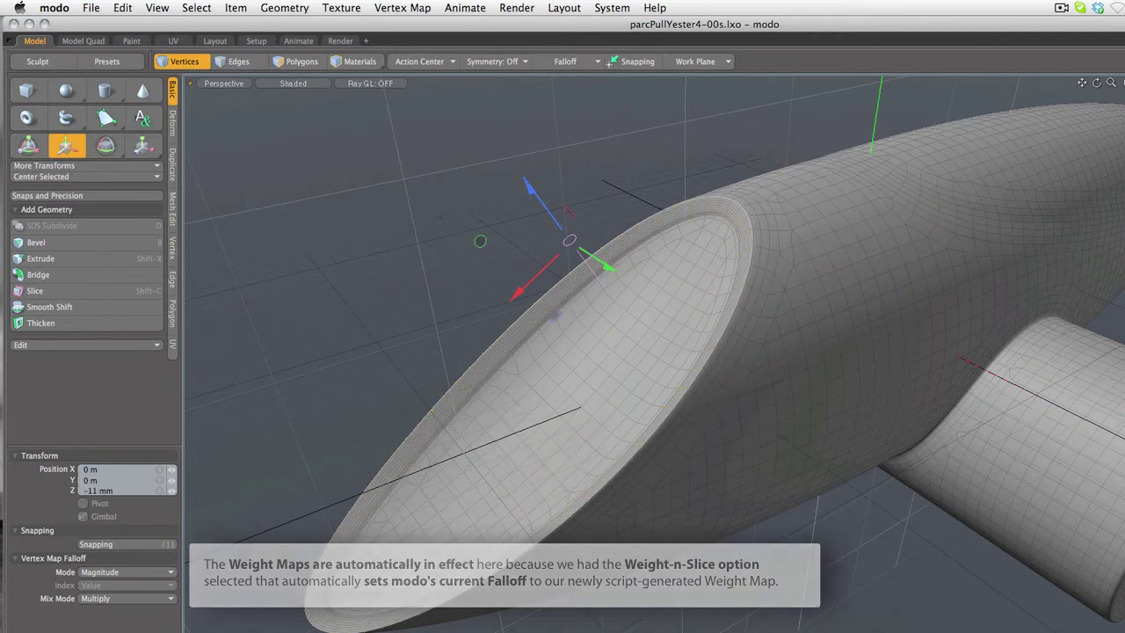
pyautogui.press('super+z')
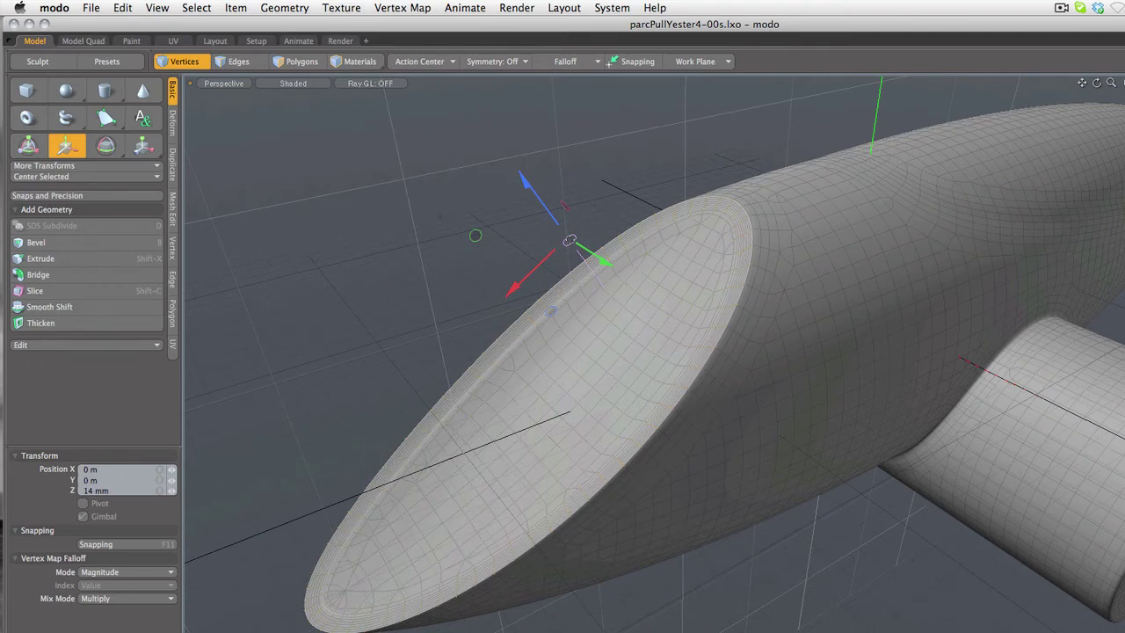
# Step: Set the action center to Automatic and the action axis to Selection for moving the end-cap patch
pyautogui.click(430, 62)
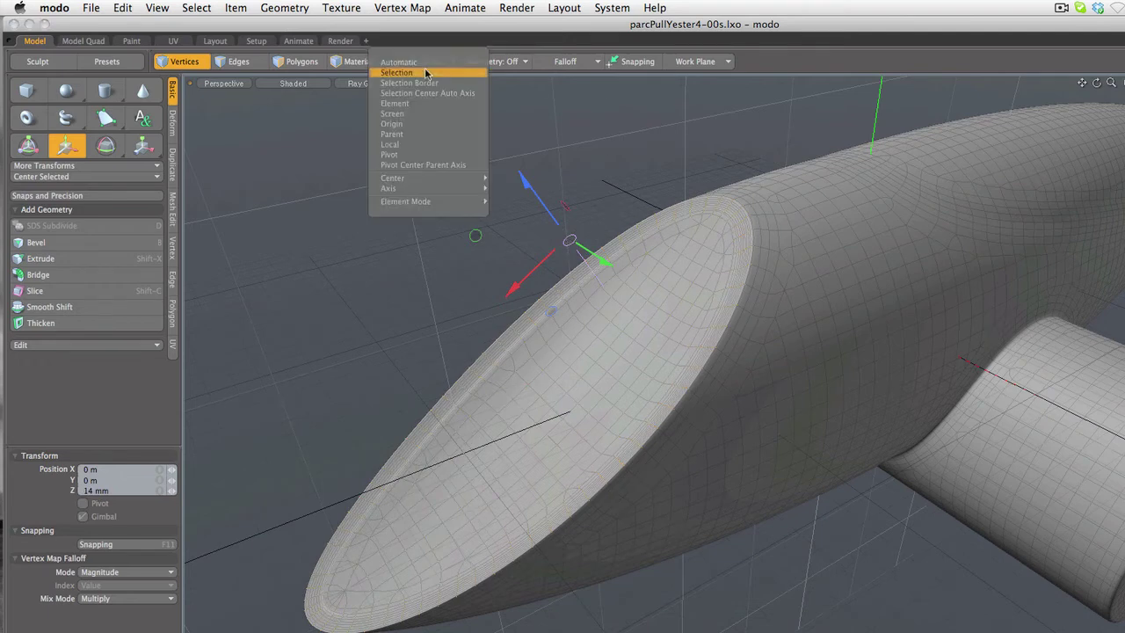
pyautogui.click(427, 69)
pyautogui.click(427, 62)
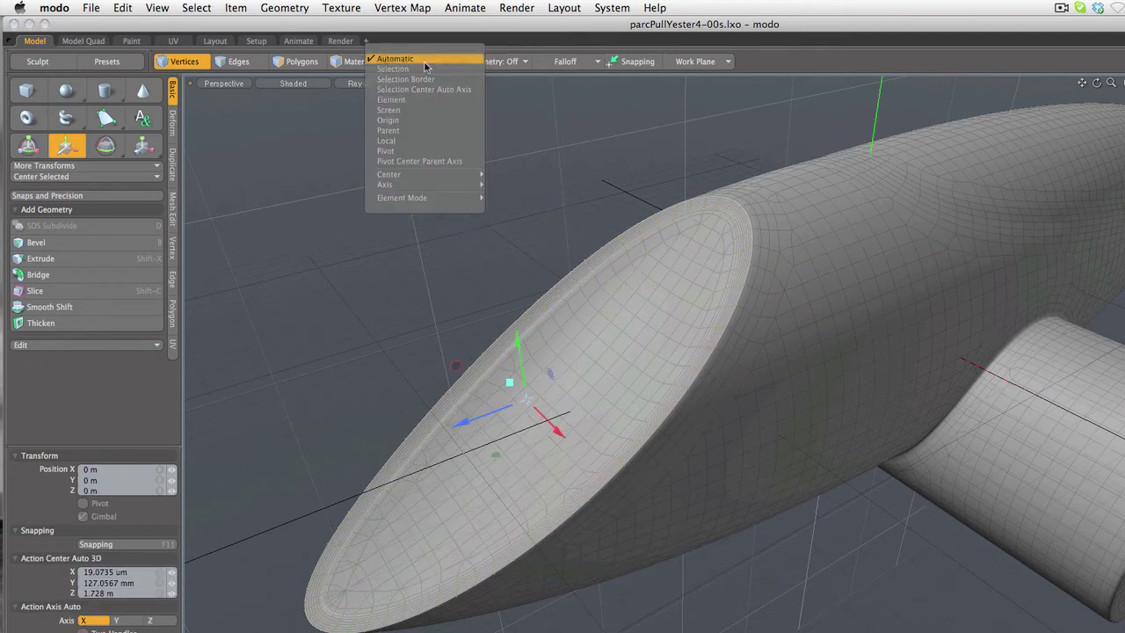
pyautogui.moveTo(420, 188)
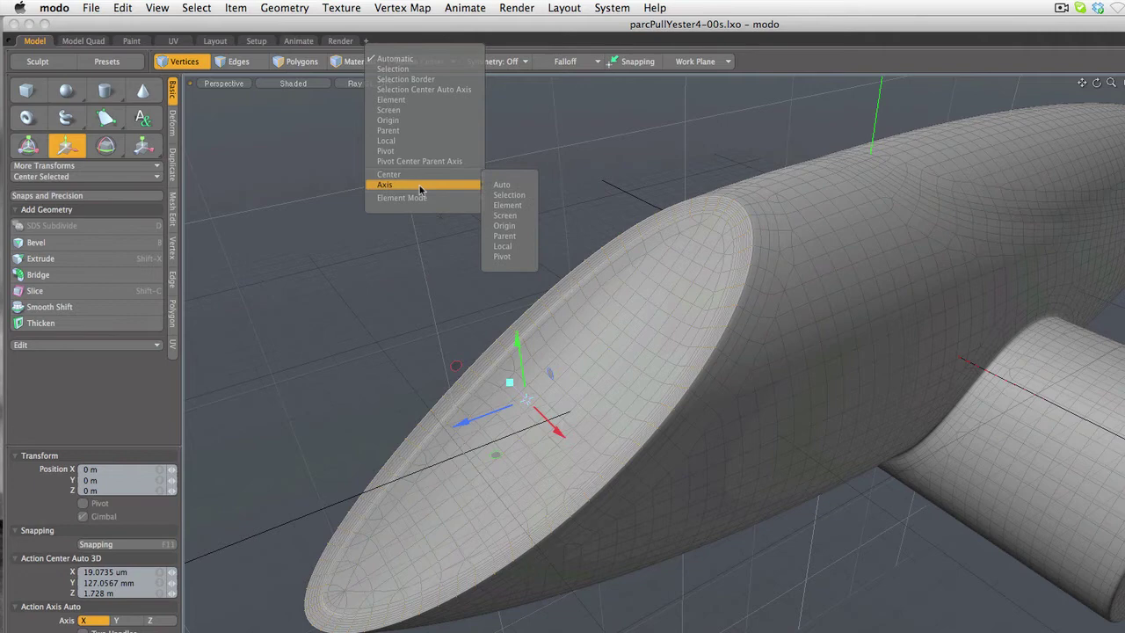
pyautogui.click(513, 196)
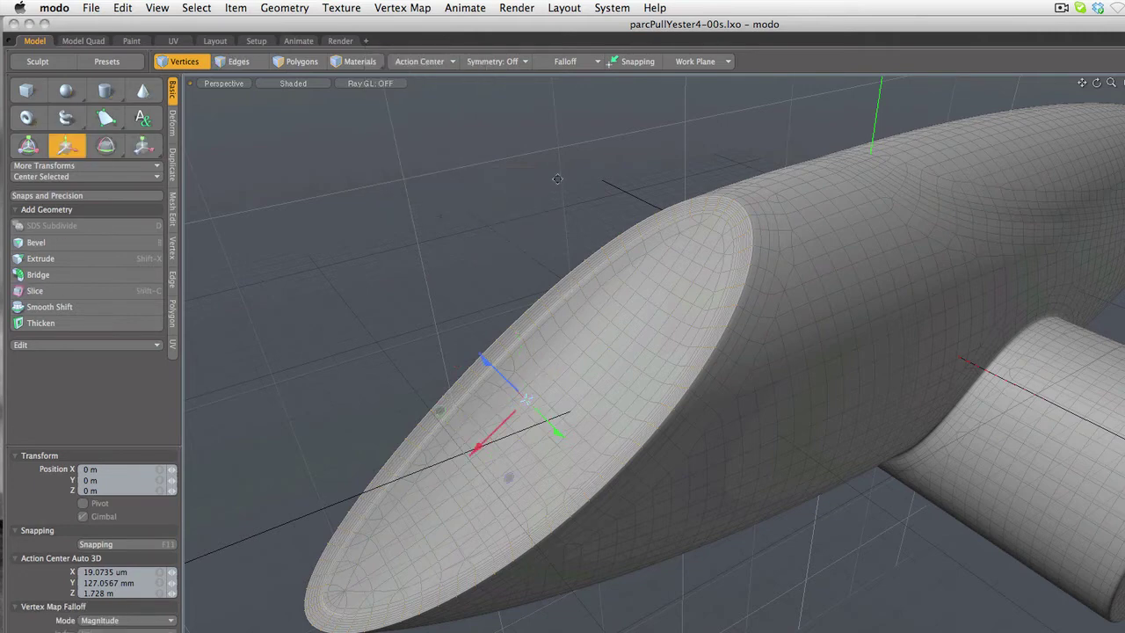
# Step: Pull the end-cap patch outward along Z, leaving an offset of about 12 mm
pyautogui.keyDown('alt'); pyautogui.moveTo(558, 179); pyautogui.dragTo(545, 283); pyautogui.keyUp('alt')
pyautogui.scroll(-3, 544, 278)
pyautogui.scroll(7, 544, 278)
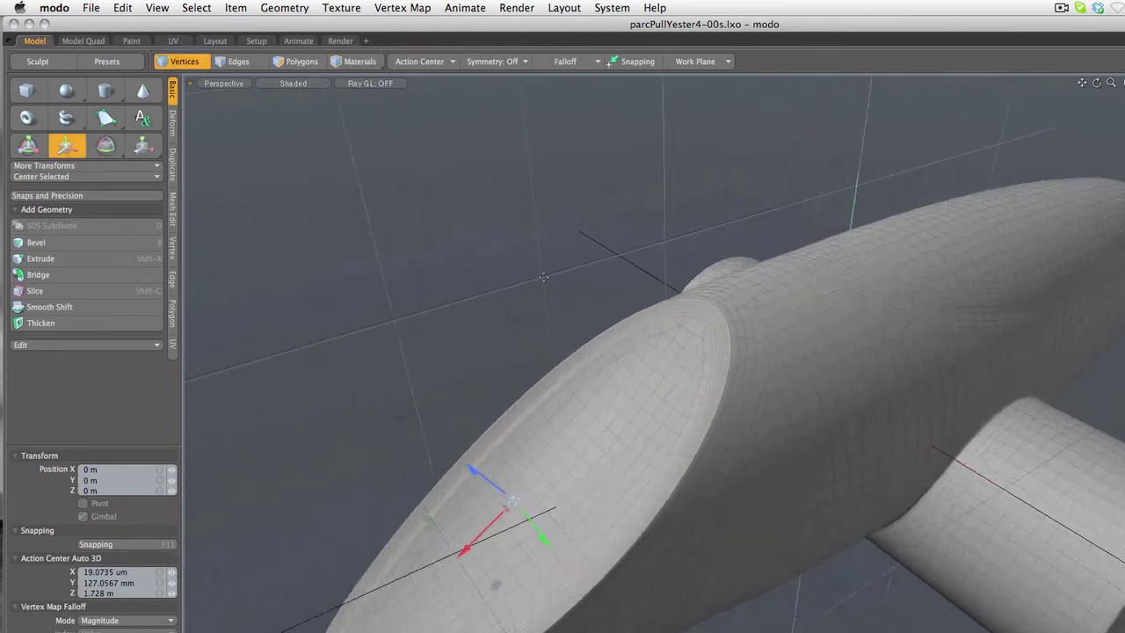
pyautogui.scroll(4, 544, 277)
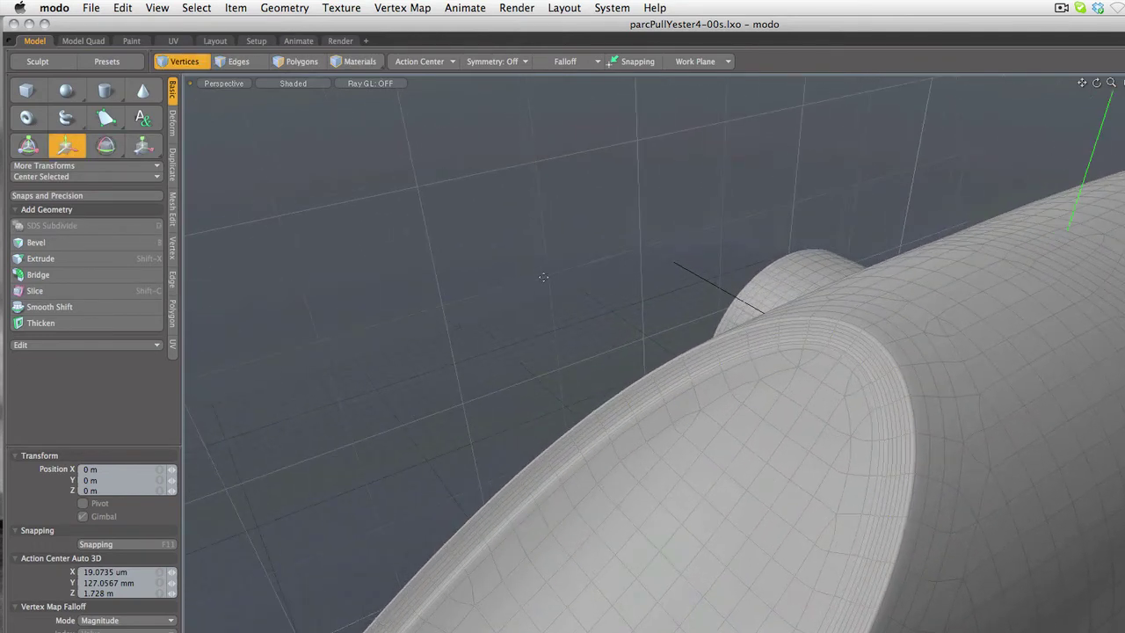
pyautogui.keyDown('alt'); pyautogui.moveTo(544, 277); pyautogui.dragTo(416, 173); pyautogui.keyUp('alt')
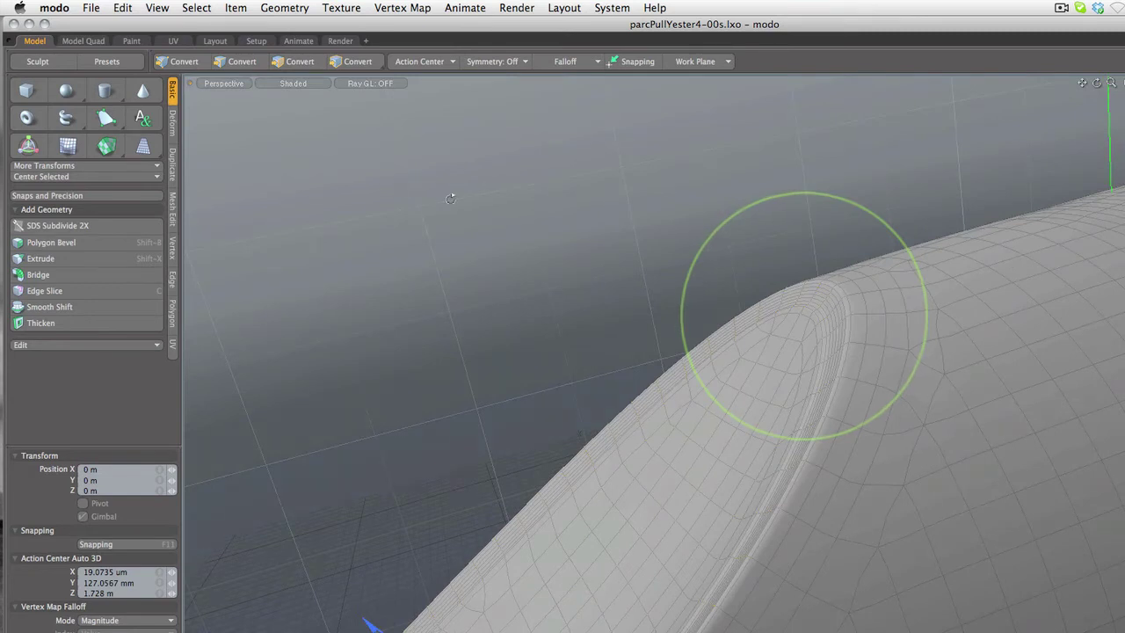
pyautogui.keyDown('alt'); pyautogui.moveTo(464, 217); pyautogui.dragTo(455, 207); pyautogui.keyUp('alt')
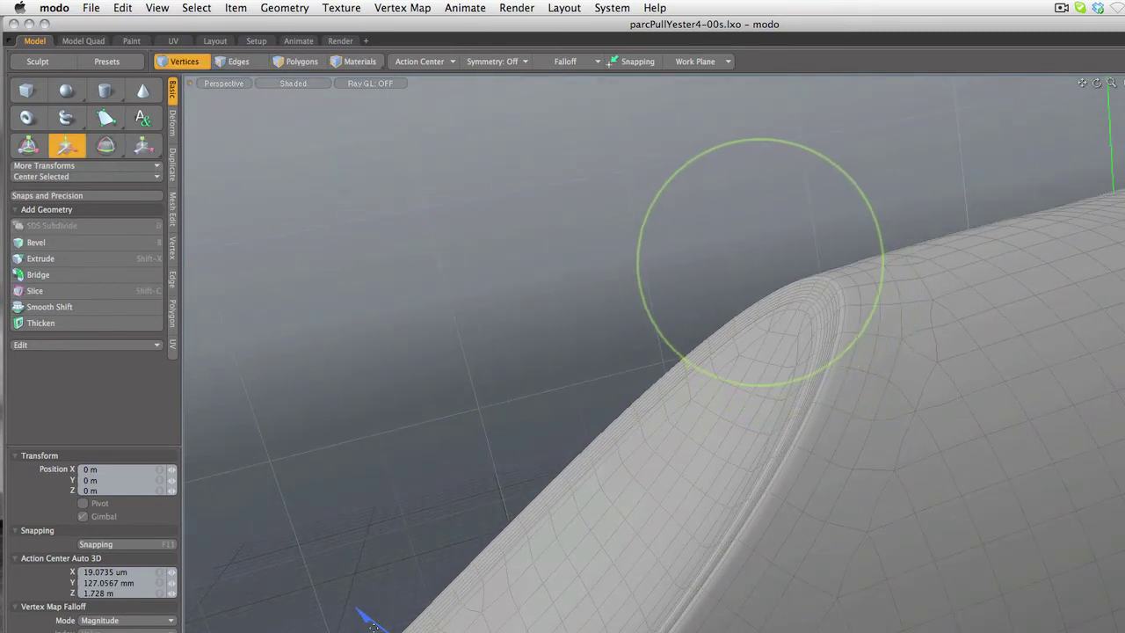
pyautogui.moveTo(370, 624); pyautogui.dragTo(309, 572)
pyautogui.moveTo(256, 531)
pyautogui.mouseDown()
pyautogui.moveTo(209, 494)
pyautogui.moveTo(261, 535)
pyautogui.mouseUp()
pyautogui.moveTo(329, 586); pyautogui.dragTo(352, 604)
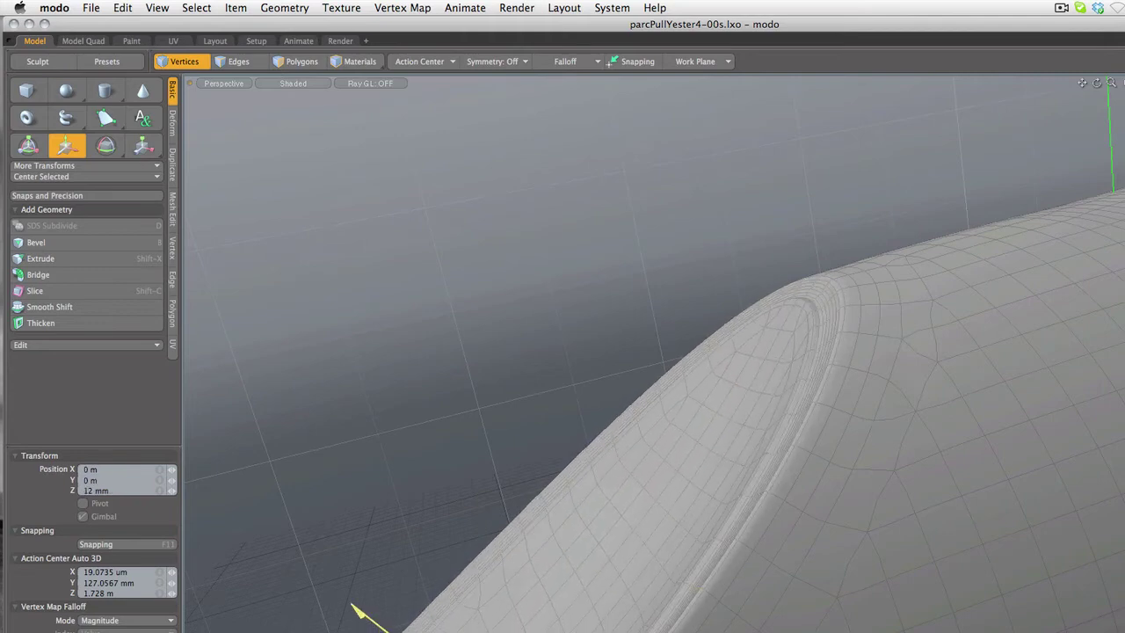
# Step: Undo back to the unsliced end-cap patch and apply Patch Seam Weight-n-Slice with 3 rows, 2 slices per row, Round Patch Edge and amplitude 0.5
pyautogui.press('super+z')
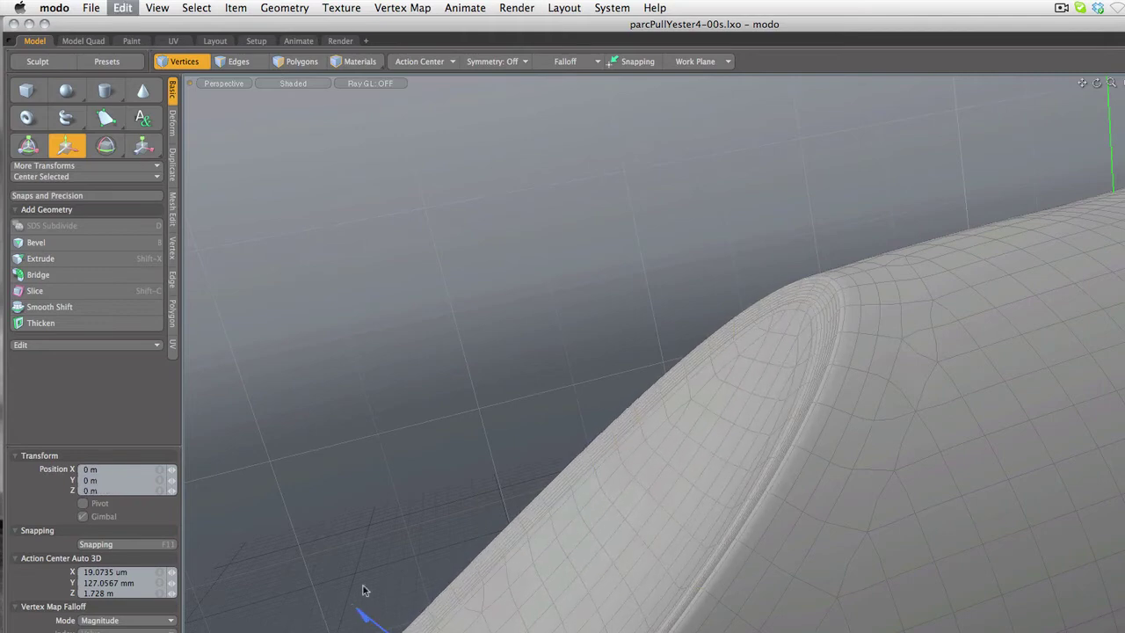
pyautogui.press('super+z')
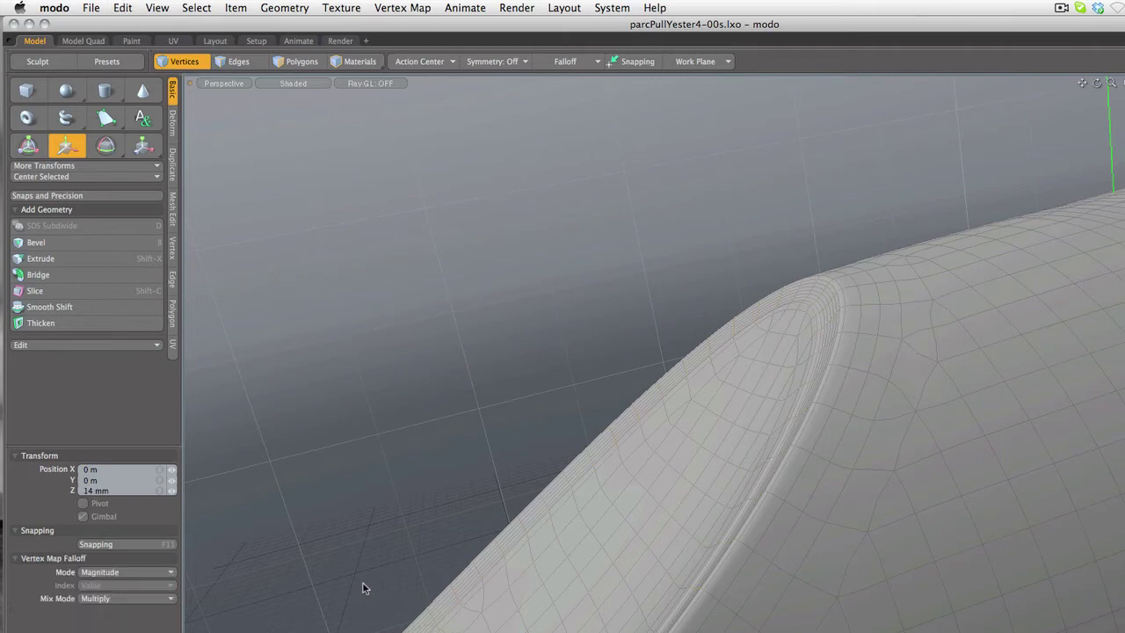
pyautogui.press('super+z')
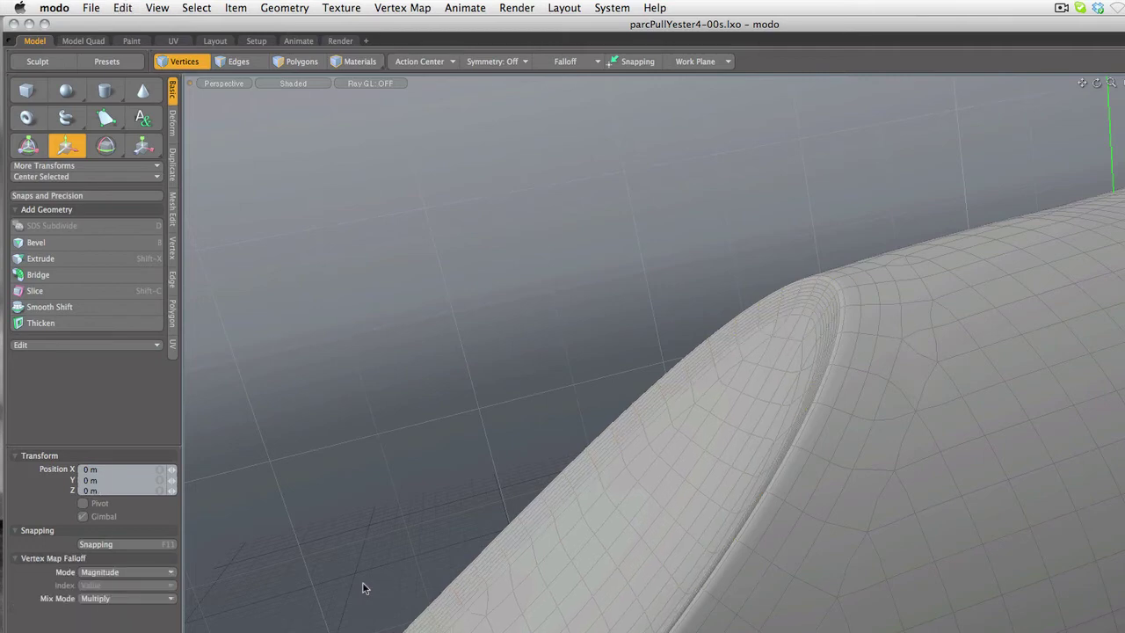
pyautogui.press('super+z')
pyautogui.press('super+z')
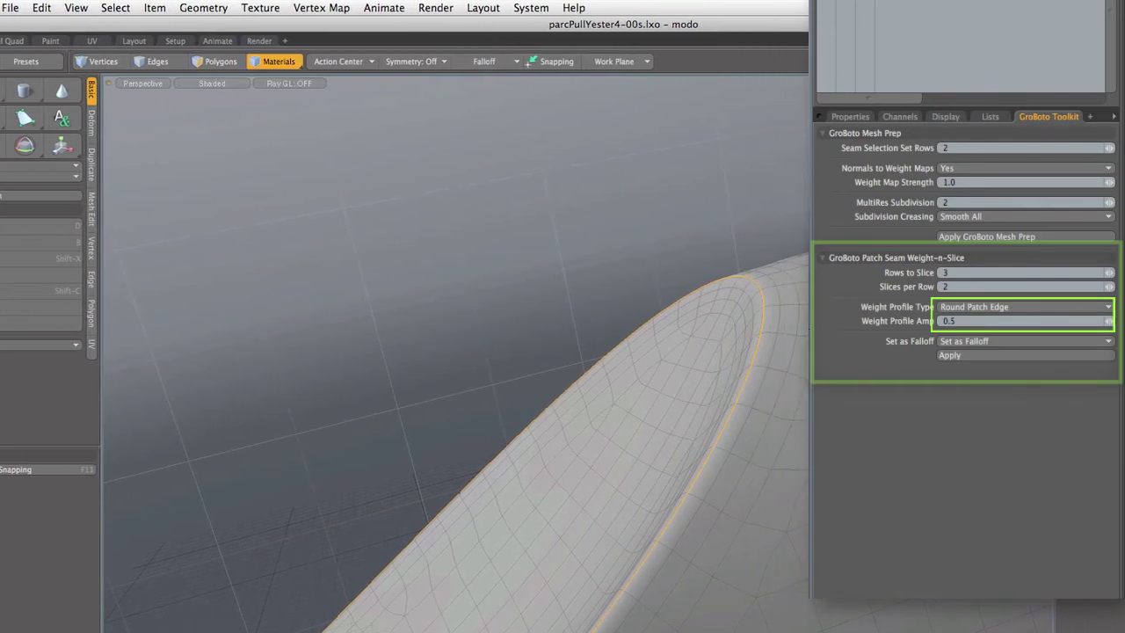
pyautogui.click(950, 355)
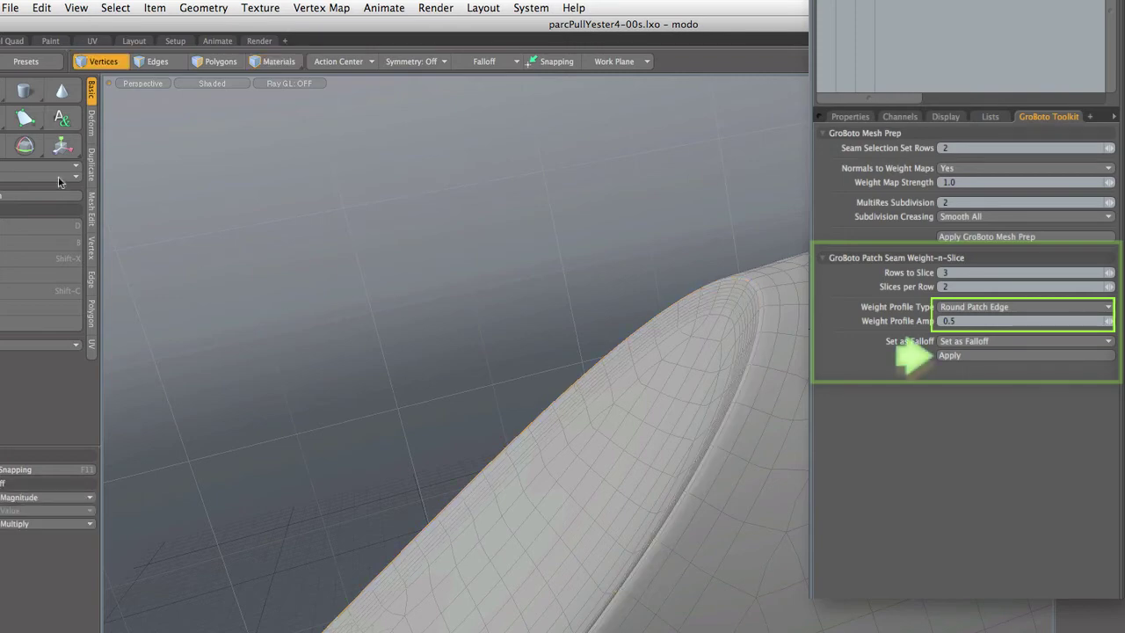
# Step: Using the Move tool with action center and axis both set to Selection, pull the end-cap patch outward about 14 mm along Z
pyautogui.press('w')
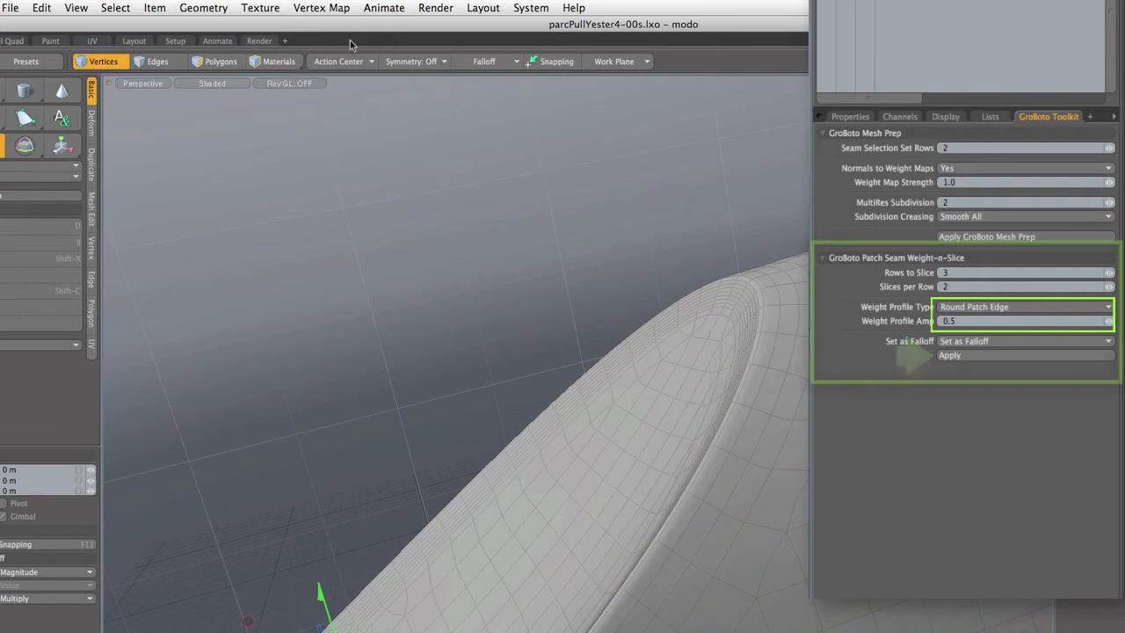
pyautogui.click(348, 59)
pyautogui.moveTo(356, 179)
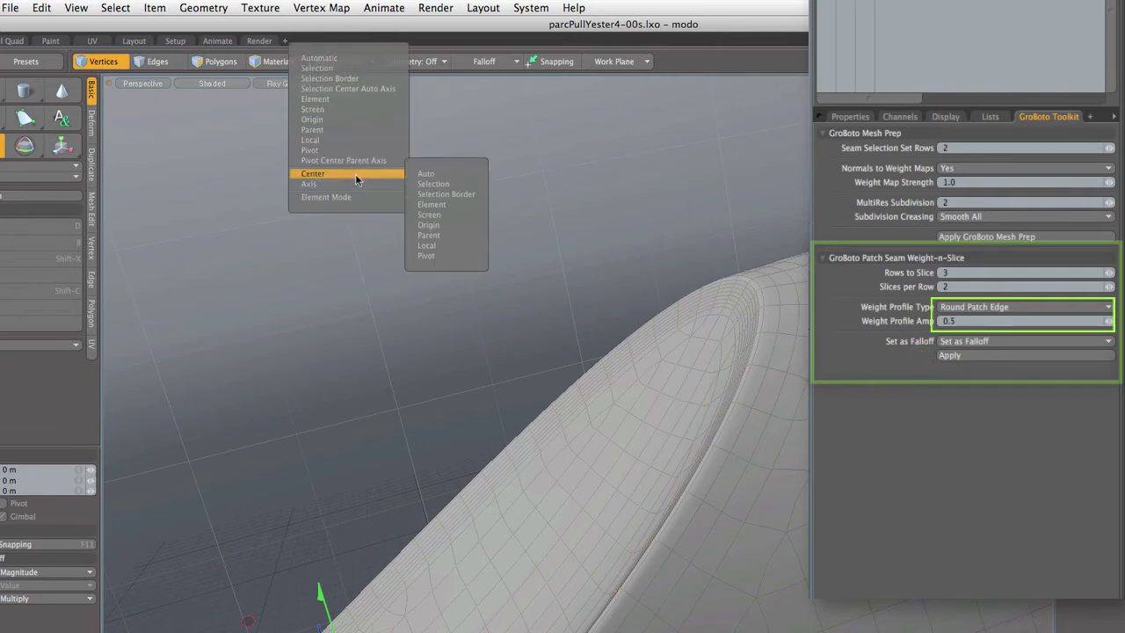
pyautogui.click(434, 184)
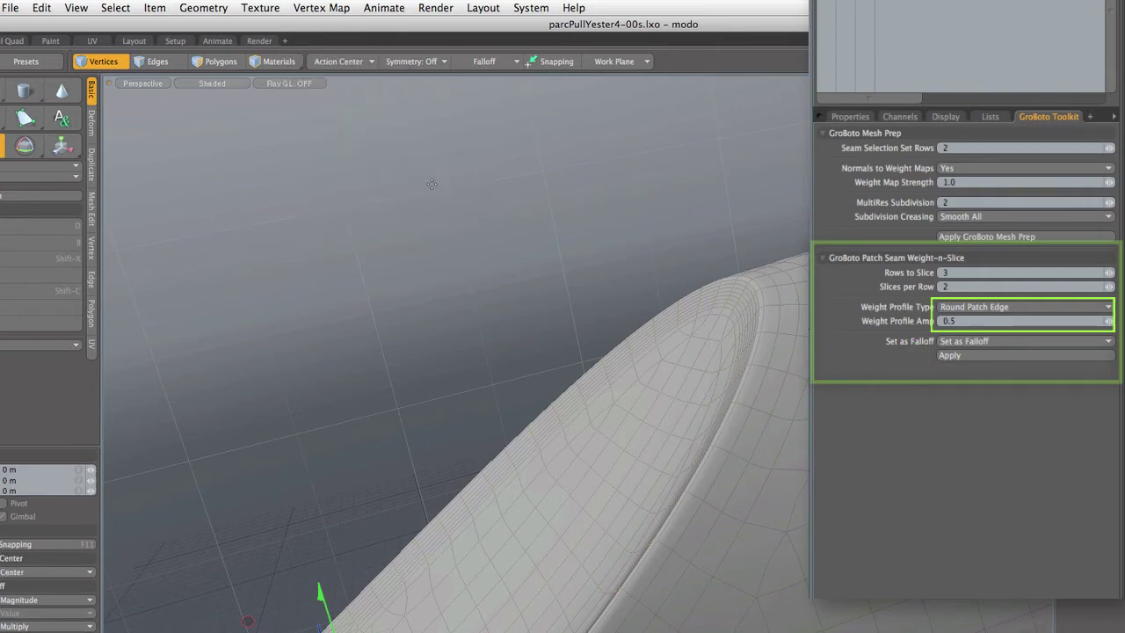
pyautogui.click(343, 61)
pyautogui.moveTo(354, 192)
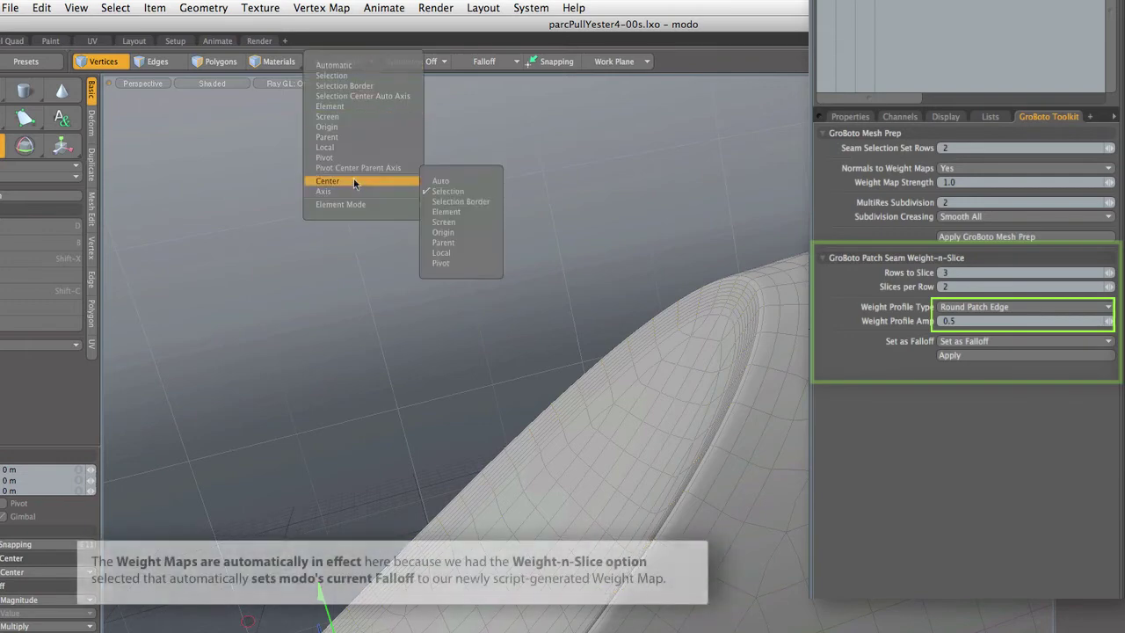
pyautogui.click(443, 202)
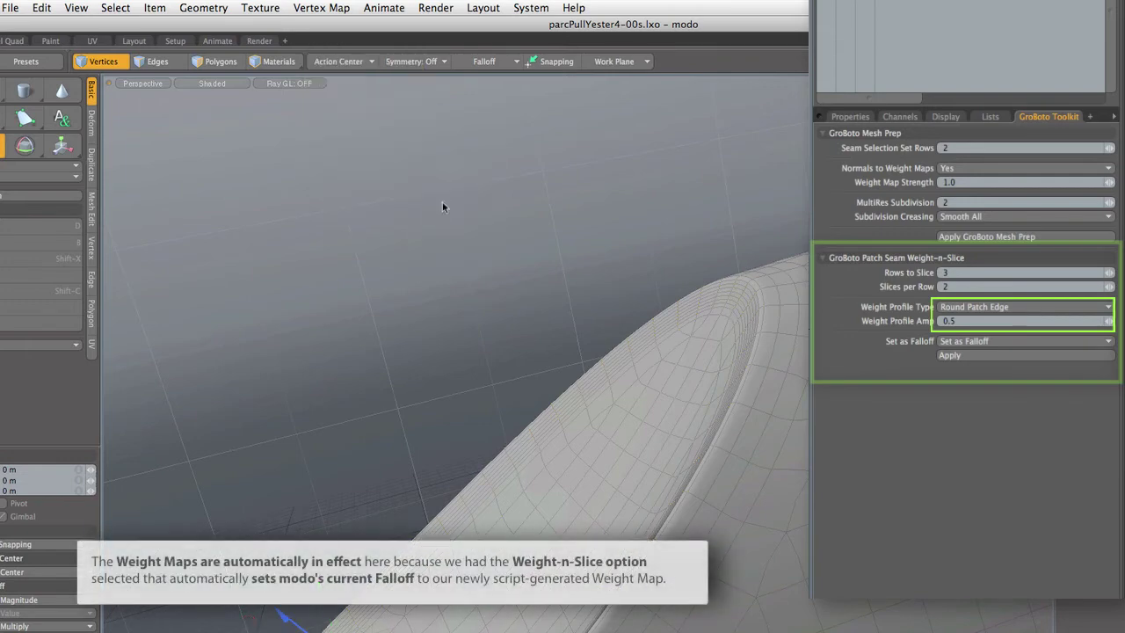
pyautogui.moveTo(292, 623)
pyautogui.mouseDown()
pyautogui.moveTo(173, 530)
pyautogui.moveTo(300, 632)
pyautogui.moveTo(331, 632)
pyautogui.moveTo(299, 628)
pyautogui.mouseUp()
pyautogui.moveTo(377, 626)
pyautogui.mouseDown()
pyautogui.moveTo(185, 471)
pyautogui.moveTo(374, 621)
pyautogui.mouseUp()
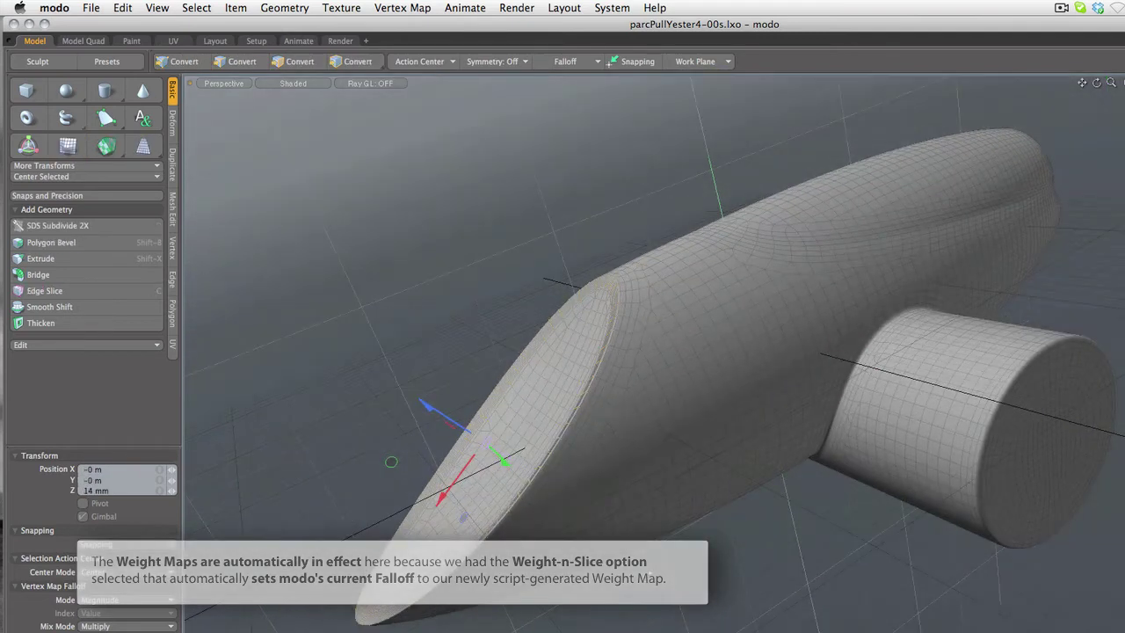
# Step: Shrink the end-cap patch uniformly, and scale it further to about 68.5% in X and 153% in Y
pyautogui.keyDown('alt'); pyautogui.moveTo(649, 575); pyautogui.dragTo(811, 605); pyautogui.keyUp('alt')
pyautogui.click(138, 147)
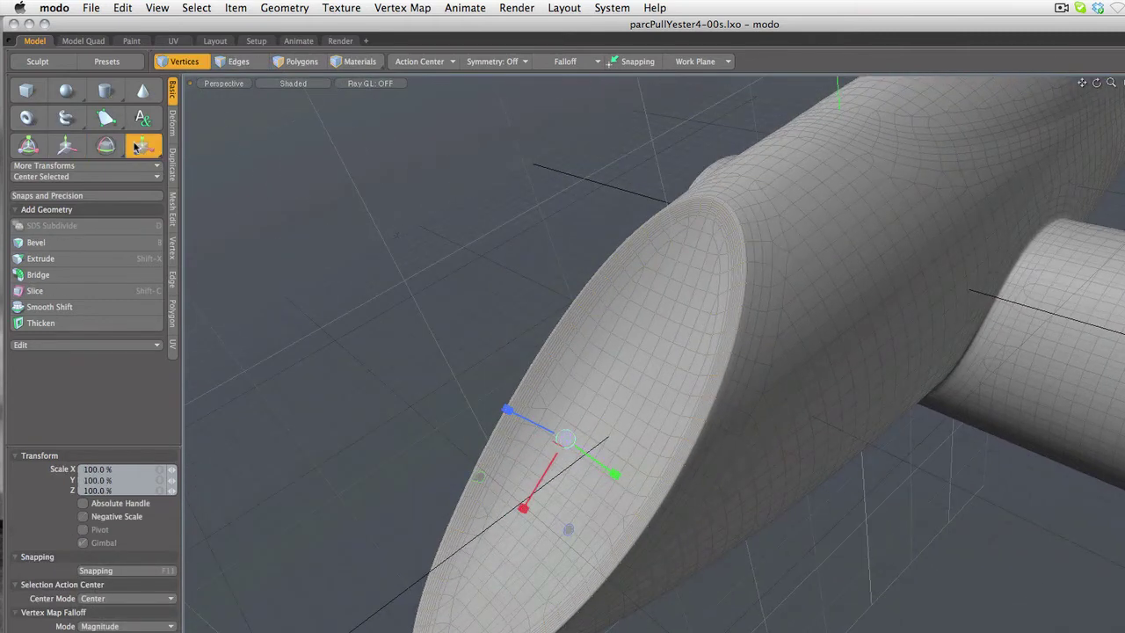
pyautogui.moveTo(565, 438); pyautogui.dragTo(477, 399)
pyautogui.press('w')
pyautogui.press('r')
pyautogui.moveTo(519, 498); pyautogui.dragTo(531, 477)
pyautogui.moveTo(611, 463); pyautogui.dragTo(641, 484)
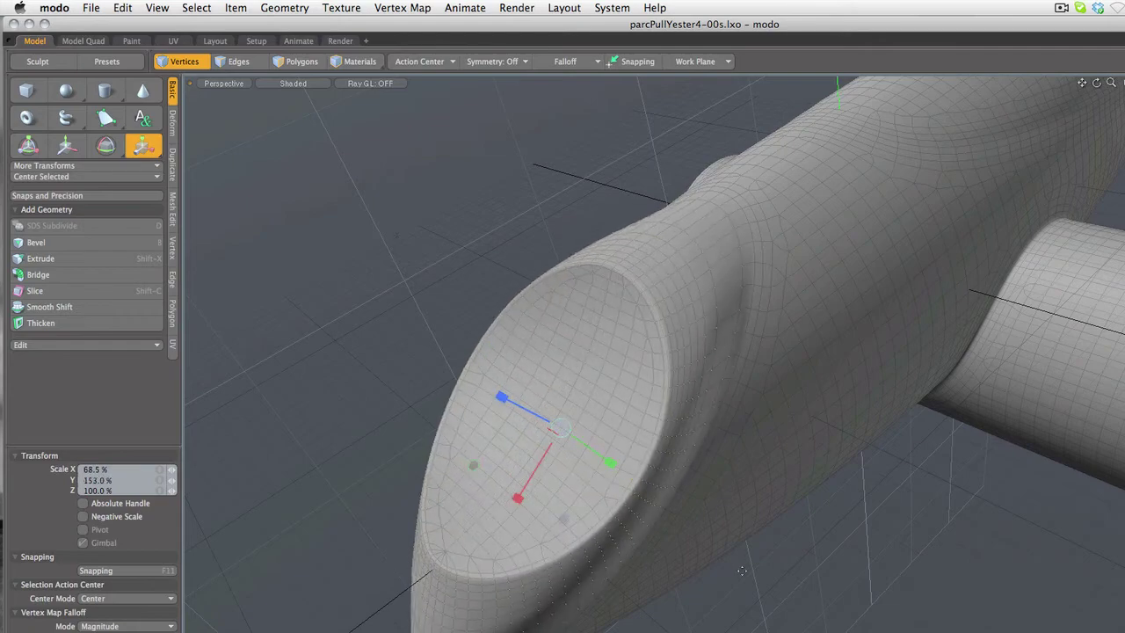
# Step: Rotate the end-cap patch so that its upper end tilts up above the body
pyautogui.keyDown('alt'); pyautogui.moveTo(614, 432); pyautogui.dragTo(642, 397); pyautogui.keyUp('alt')
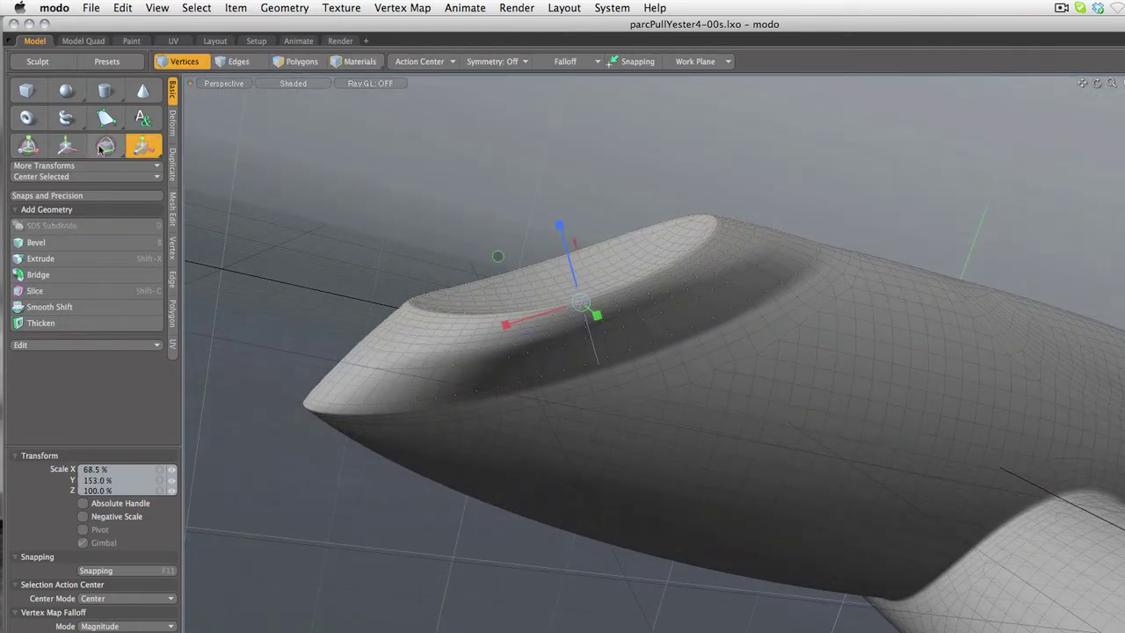
pyautogui.press('e')
pyautogui.moveTo(540, 251)
pyautogui.mouseDown()
pyautogui.moveTo(556, 246)
pyautogui.moveTo(522, 263)
pyautogui.mouseUp()
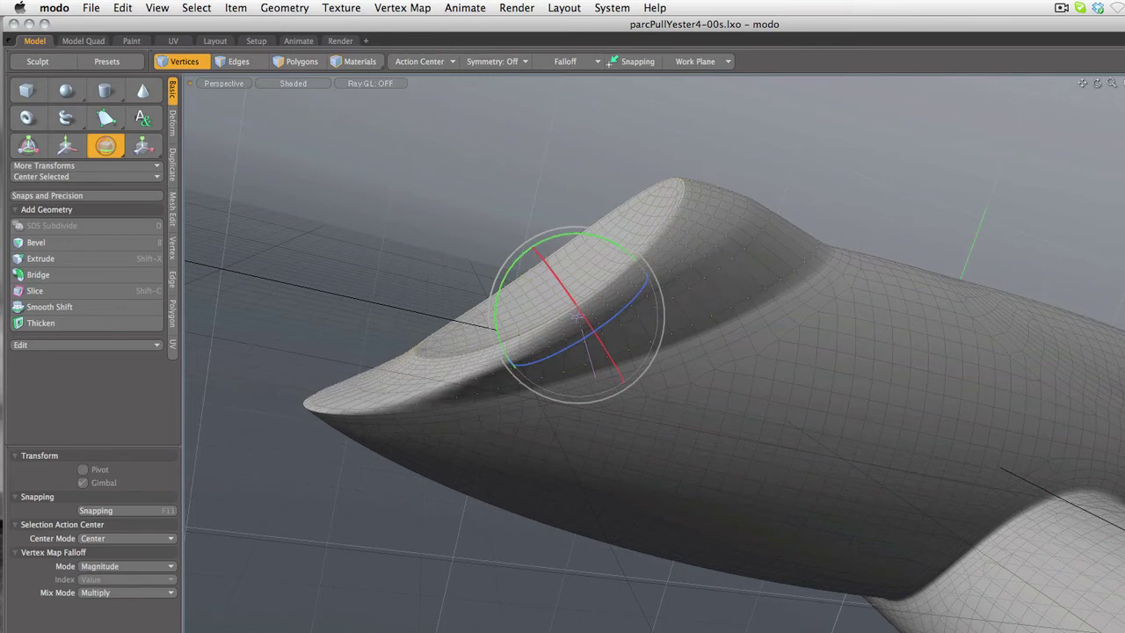
# Step: Scale the tilted end-cap patch to about 107.5% in X and narrow it along Y
pyautogui.scroll(-3, 374, 626)
pyautogui.keyDown('alt'); pyautogui.moveTo(374, 621); pyautogui.dragTo(482, 577); pyautogui.keyUp('alt')
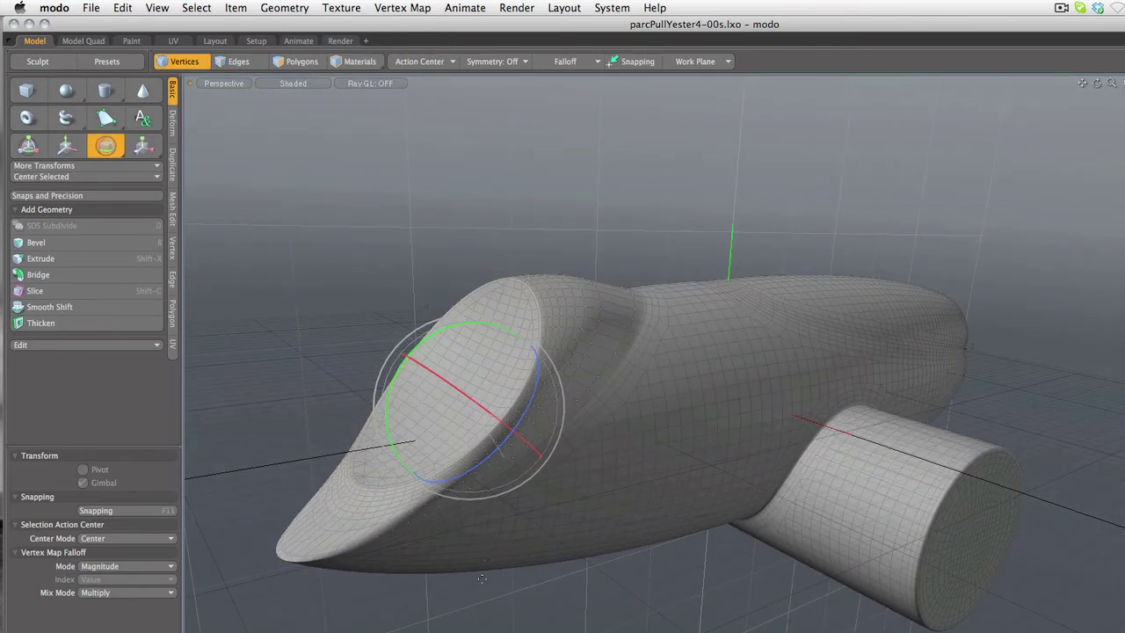
pyautogui.press('r')
pyautogui.moveTo(413, 459)
pyautogui.mouseDown()
pyautogui.moveTo(395, 475)
pyautogui.moveTo(409, 463)
pyautogui.mouseUp()
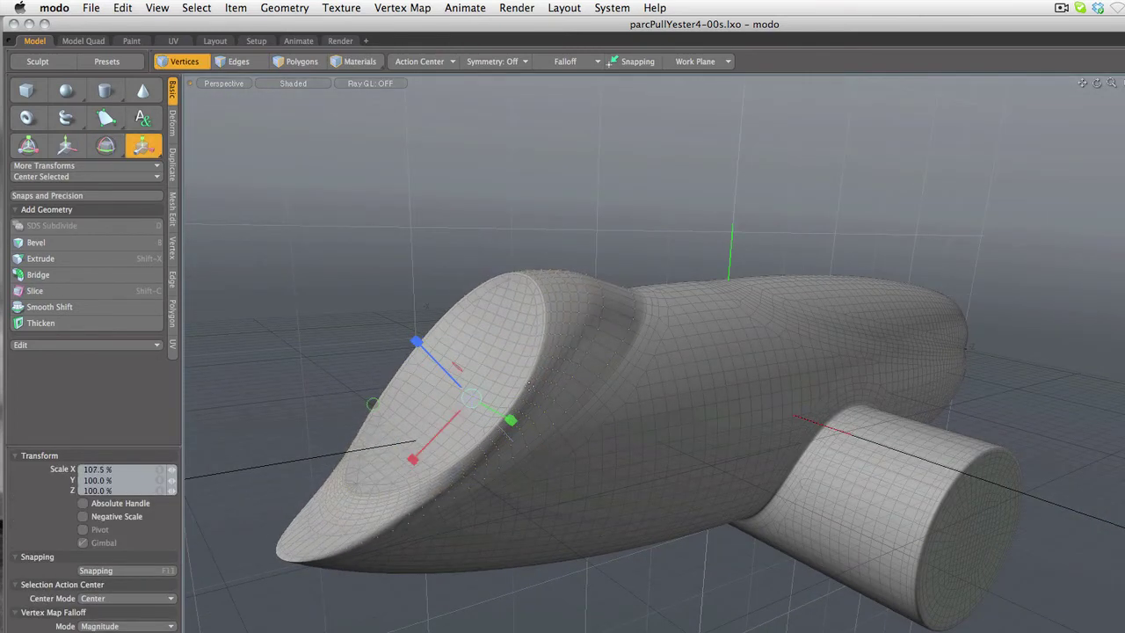
pyautogui.moveTo(510, 420); pyautogui.dragTo(490, 409)
# Step: Move the reshaped end-cap patch outward, away from the body, with the Move tool
pyautogui.click(70, 148)
pyautogui.moveTo(415, 456)
pyautogui.mouseDown()
pyautogui.moveTo(470, 399)
pyautogui.moveTo(379, 490)
pyautogui.moveTo(415, 456)
pyautogui.mouseUp()
pyautogui.moveTo(377, 399); pyautogui.dragTo(270, 361)
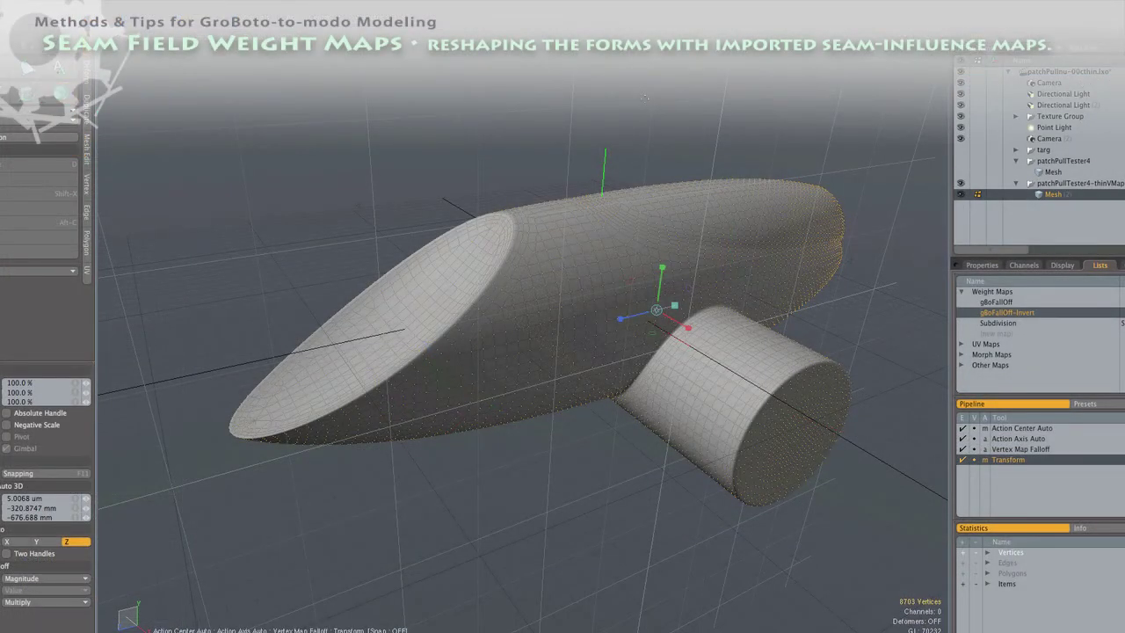
# Step: Examine the gBoFallOff-Invert weight map on the mesh in Vertex Map display, and return the viewport to Shaded
pyautogui.keyDown('alt'); pyautogui.moveTo(646, 96); pyautogui.dragTo(648, 155); pyautogui.keyUp('alt')
pyautogui.keyDown('alt'); pyautogui.moveTo(395, 539); pyautogui.dragTo(407, 473); pyautogui.keyUp('alt')
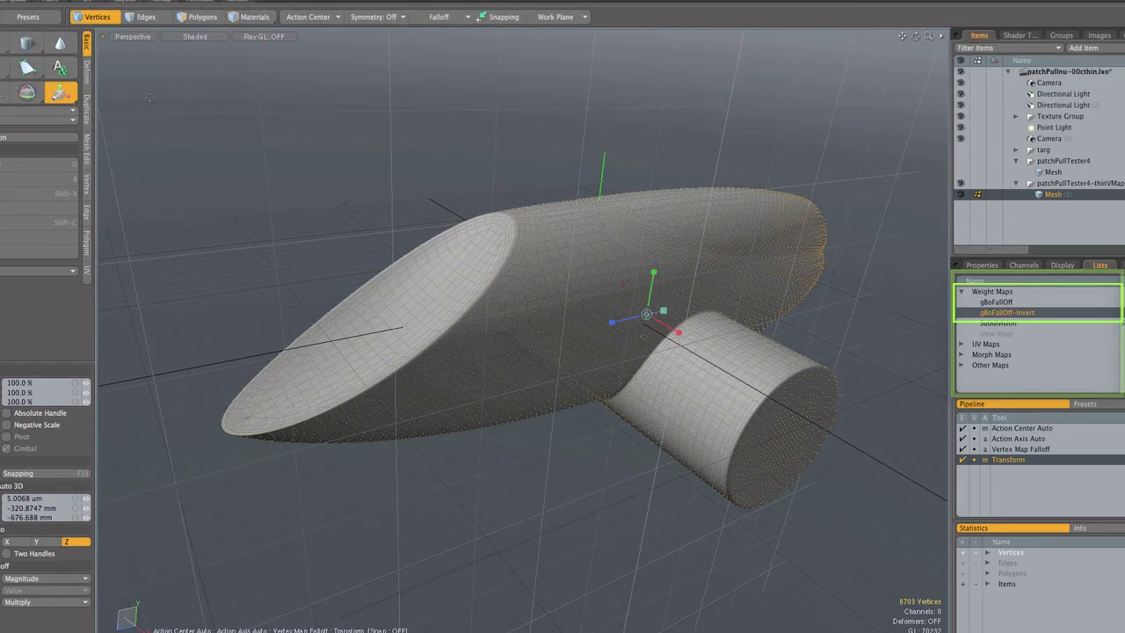
pyautogui.click(187, 39)
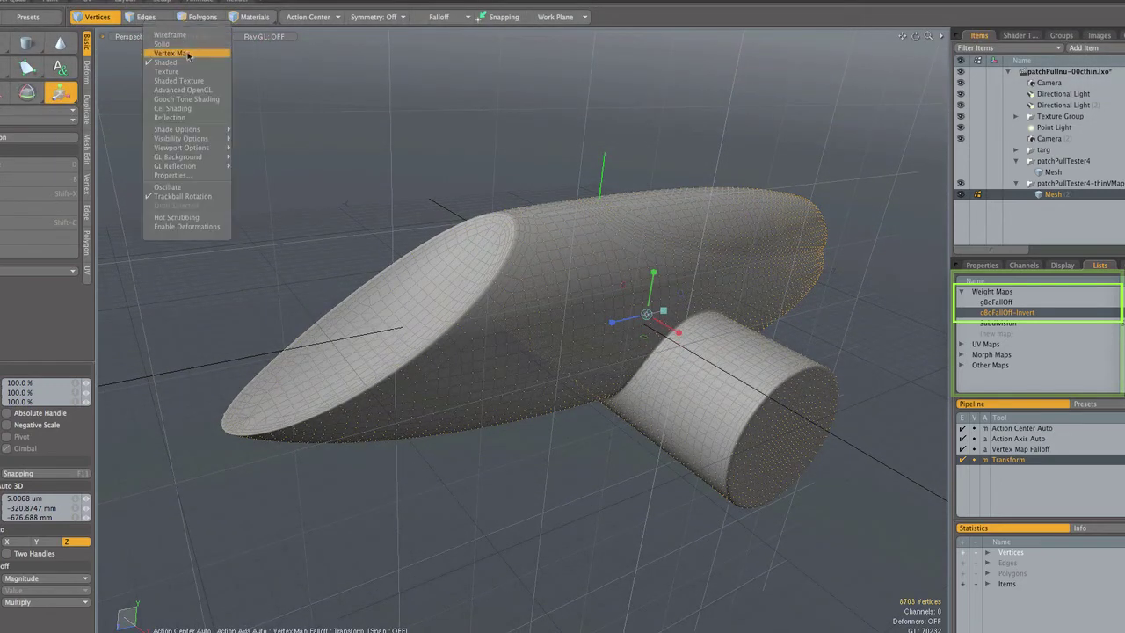
pyautogui.press('Escape')
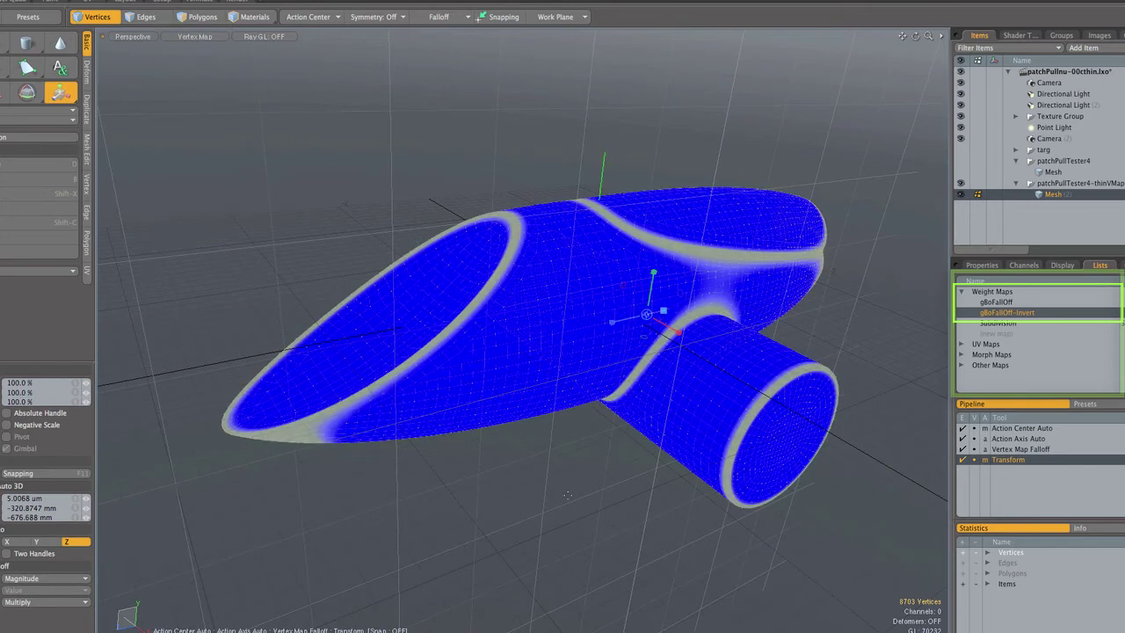
pyautogui.keyDown('alt'); pyautogui.moveTo(613, 496); pyautogui.dragTo(674, 466); pyautogui.keyUp('alt')
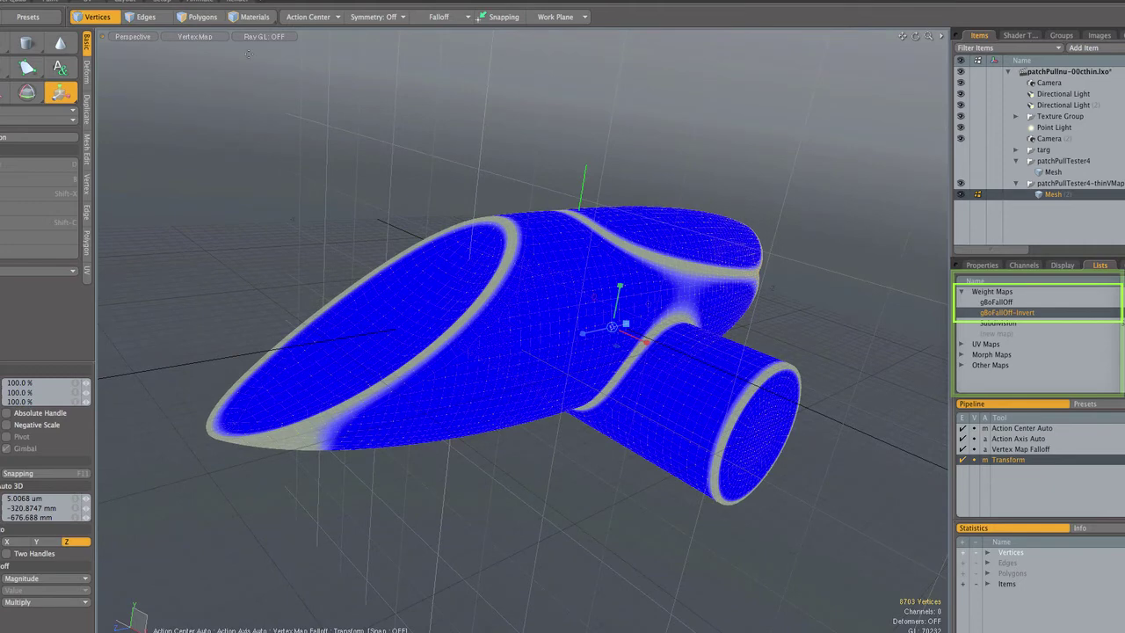
pyautogui.click(202, 42)
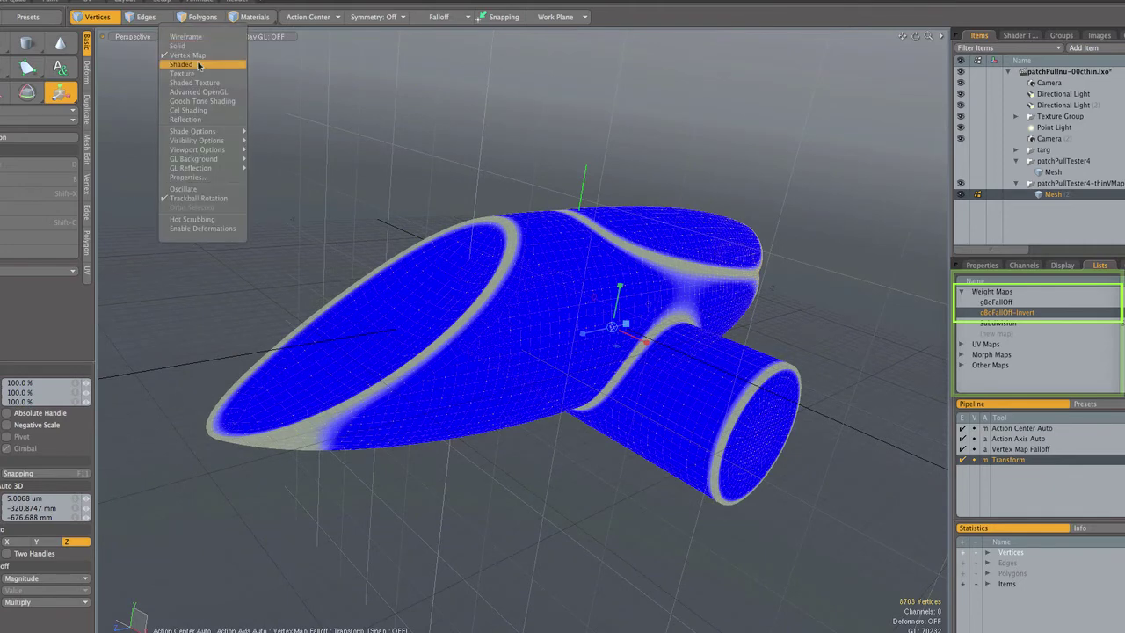
pyautogui.click(197, 63)
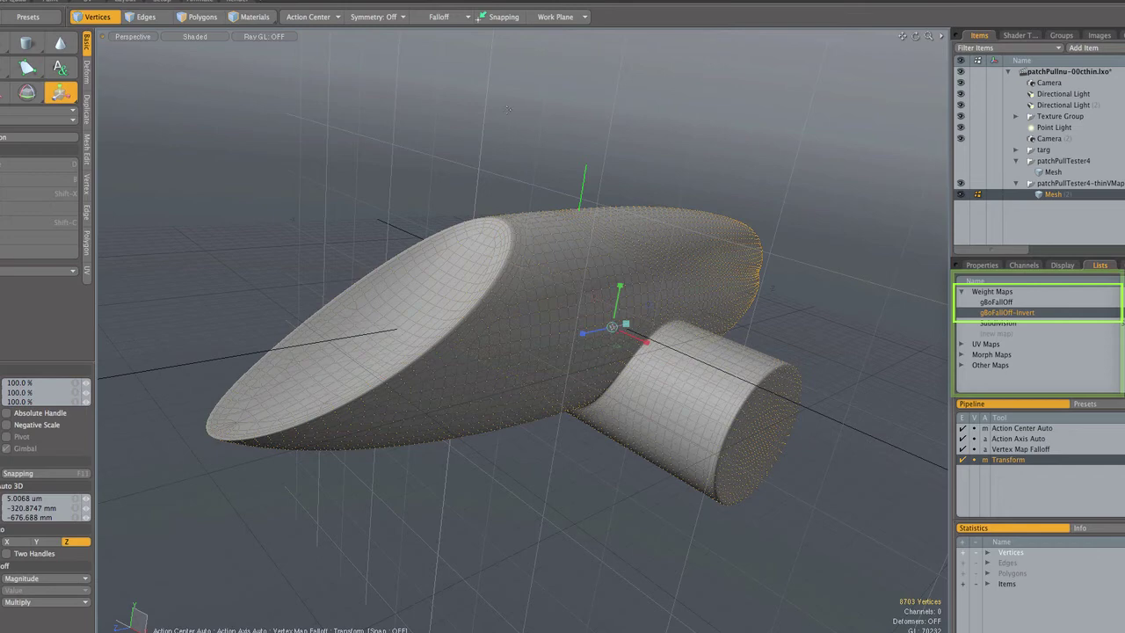
# Step: Scale the whole mesh uniformly to about 104.5% using the gBoFallOff-Invert weight map as vertex map falloff
pyautogui.click(460, 22)
pyautogui.click(460, 23)
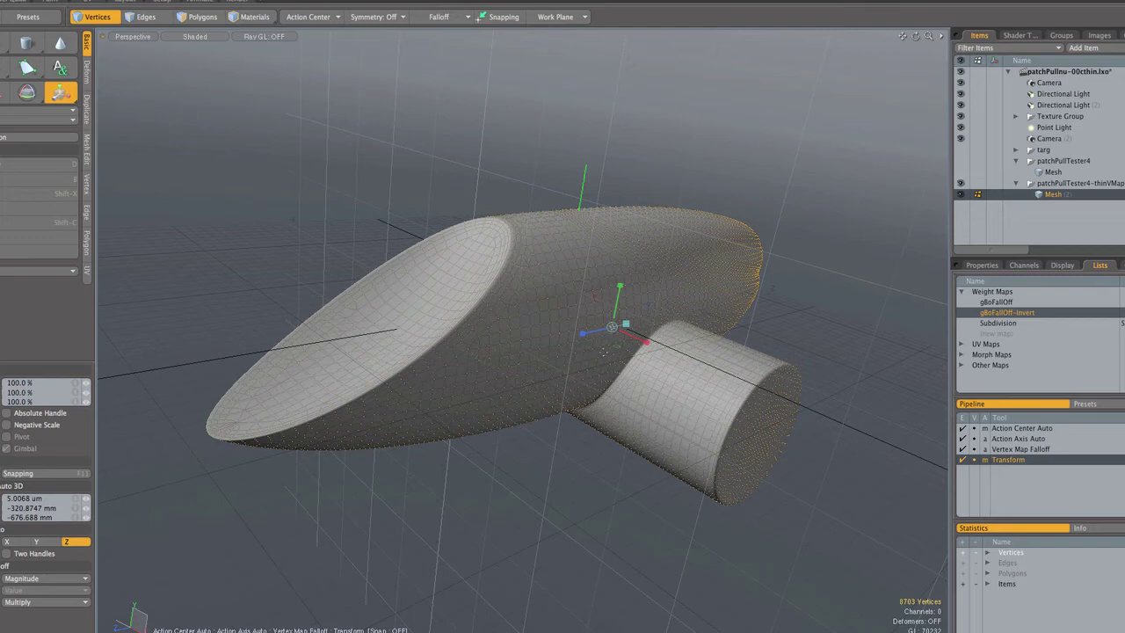
pyautogui.moveTo(626, 325)
pyautogui.mouseDown()
pyautogui.moveTo(592, 324)
pyautogui.moveTo(641, 324)
pyautogui.mouseUp()
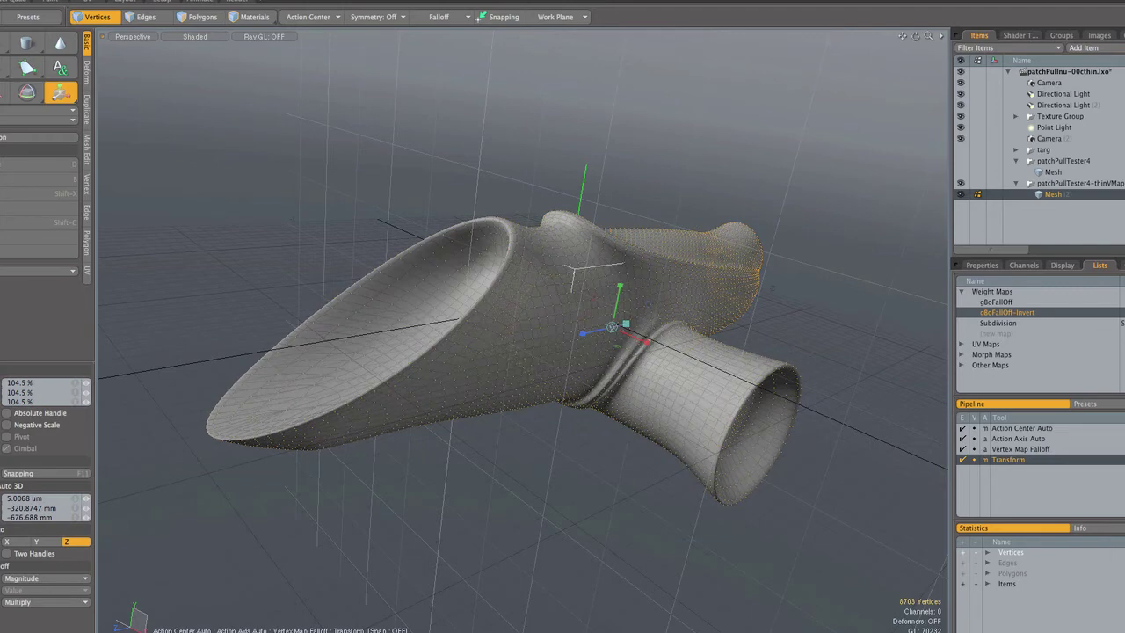
# Step: Scale the whole mesh further, uniformly to about 108%, with the gBoFallOff-Invert weight map as vertex map falloff
pyautogui.moveTo(573, 266); pyautogui.dragTo(574, 266)
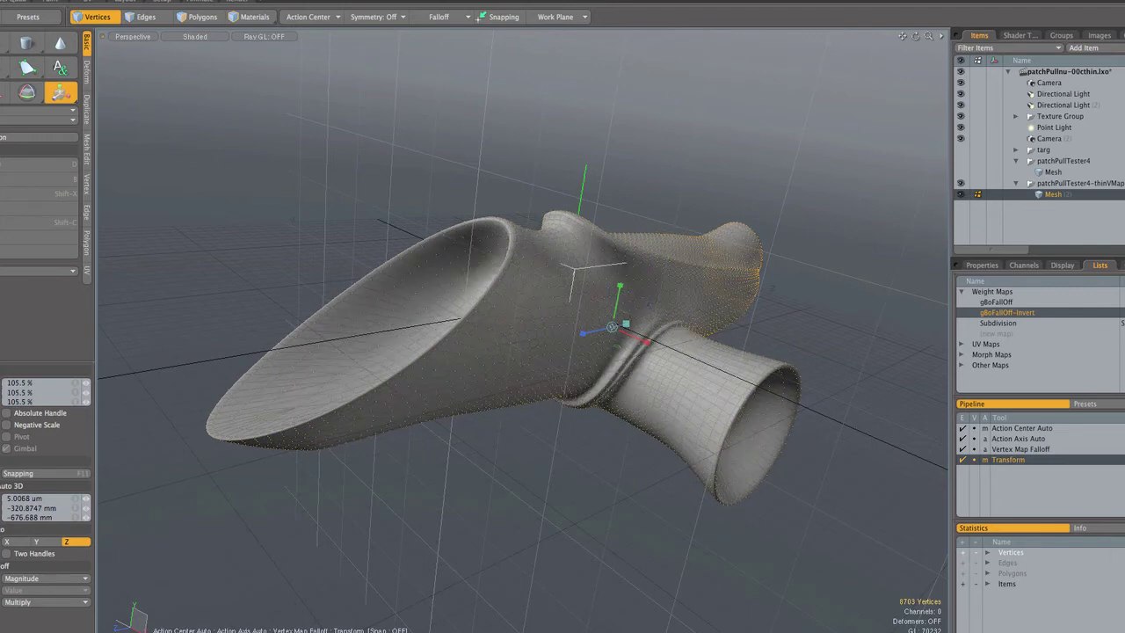
pyautogui.moveTo(574, 266); pyautogui.dragTo(555, 268)
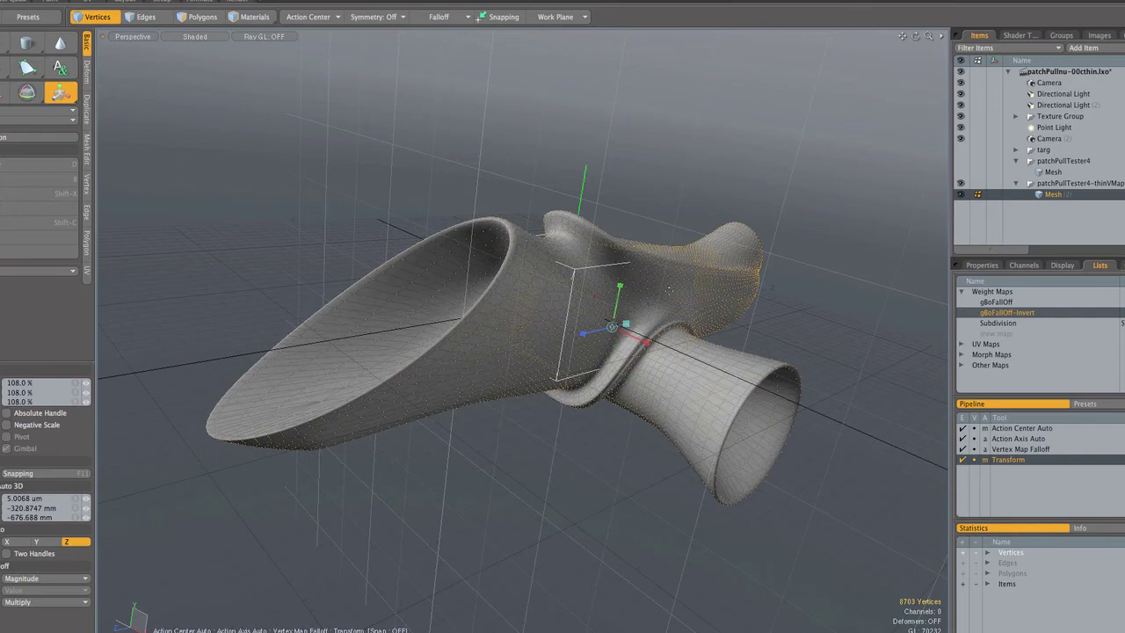
pyautogui.moveTo(915, 37); pyautogui.dragTo(611, 99)
pyautogui.keyDown('alt'); pyautogui.moveTo(659, 299); pyautogui.dragTo(703, 297); pyautogui.keyUp('alt')
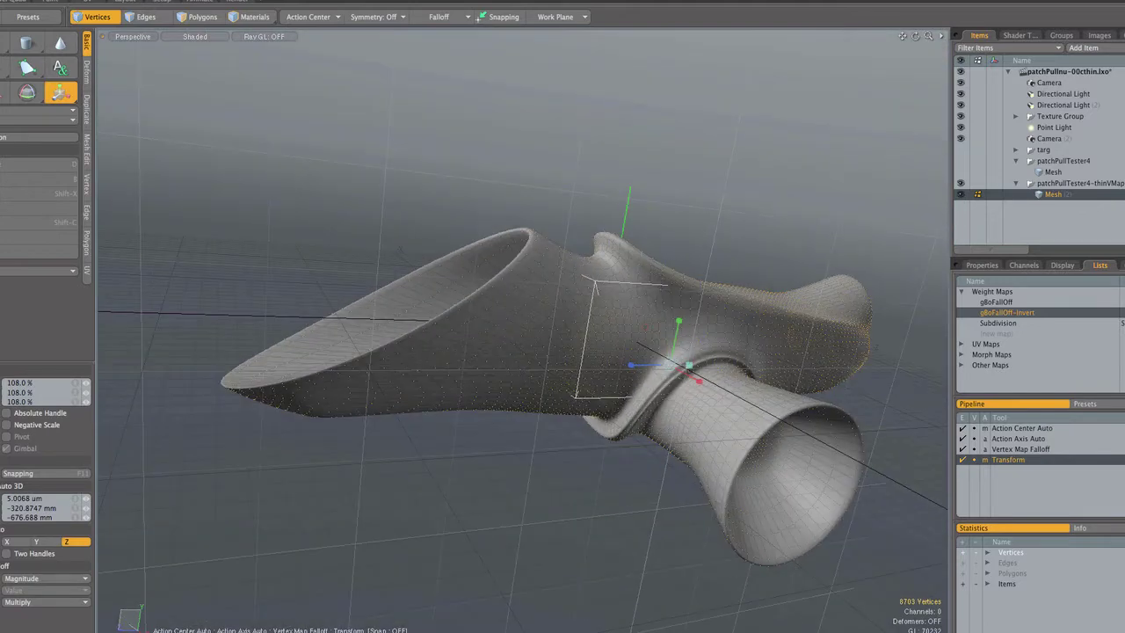
pyautogui.scroll(-5, 866, 116)
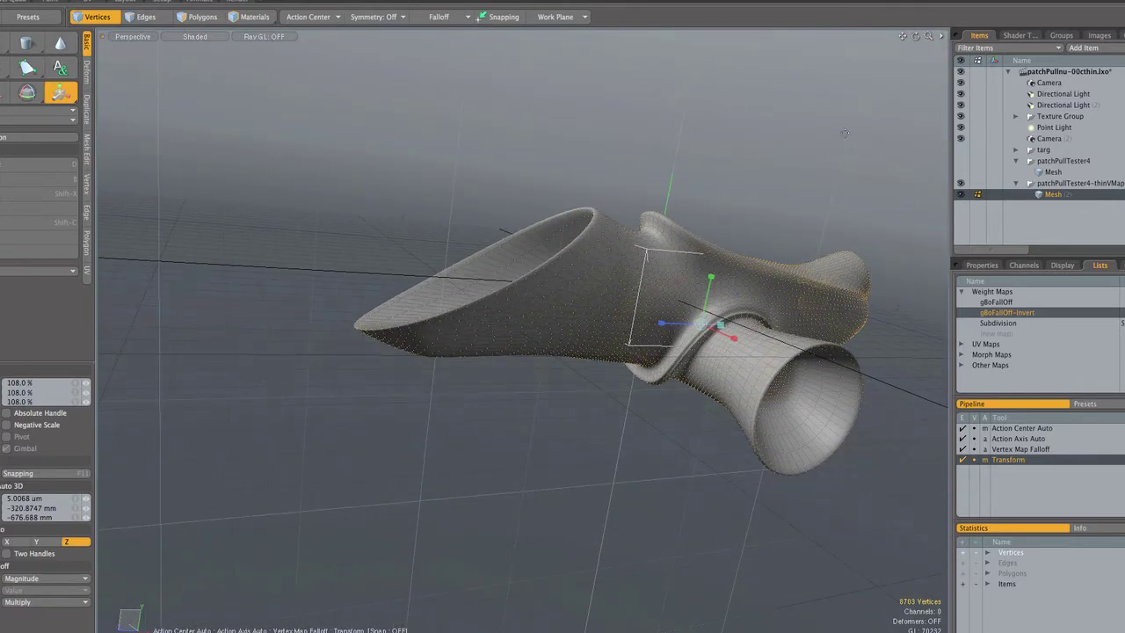
pyautogui.keyDown('alt'); pyautogui.keyDown('shift'); pyautogui.moveTo(845, 132); pyautogui.dragTo(710, 122); pyautogui.keyUp('shift'); pyautogui.keyUp('alt')
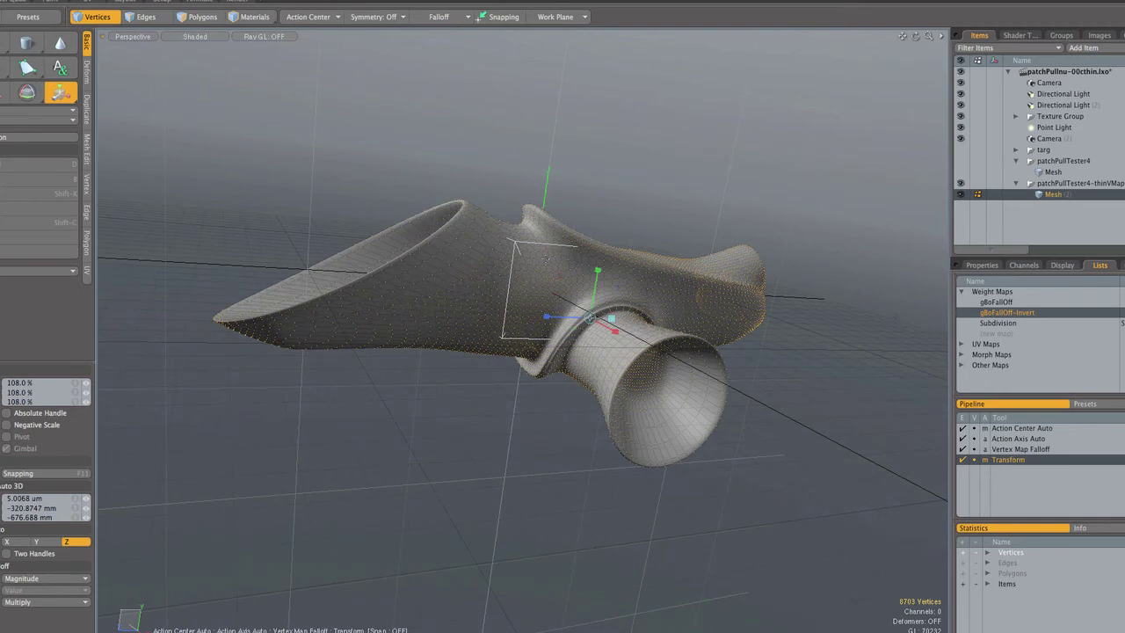
pyautogui.press('ctrl')
pyautogui.keyDown('alt'); pyautogui.moveTo(401, 300); pyautogui.dragTo(828, 317); pyautogui.keyUp('alt')
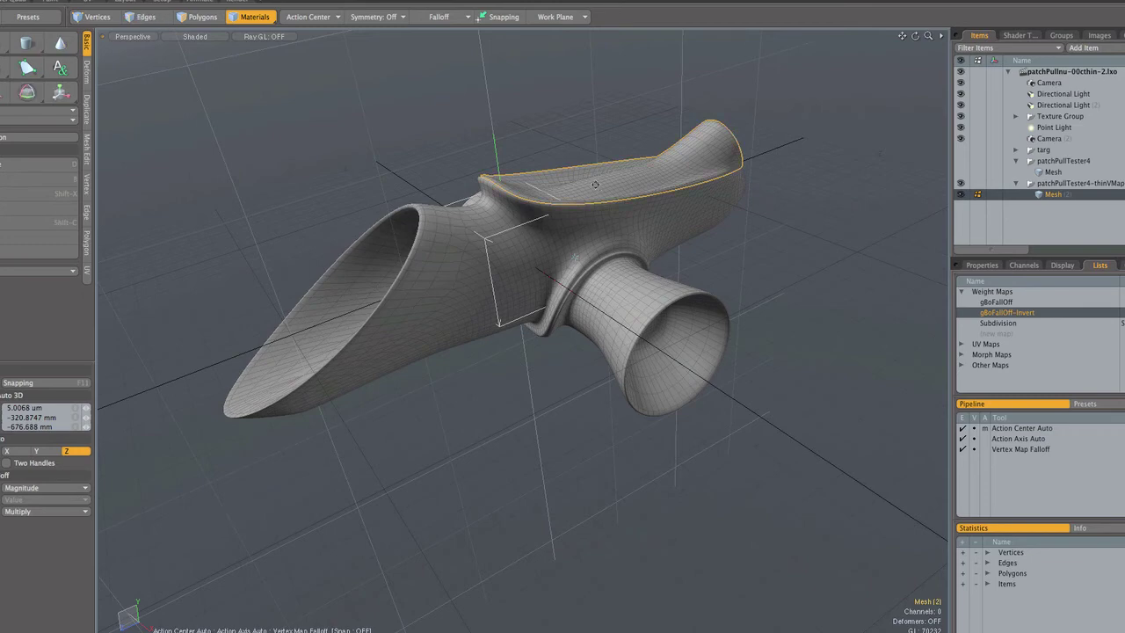
# Step: Apply GroBoto Patch Seam Weight-n-Slice to the long saddle-shaped patch with 3 rows, 2 slices per row, Sharp Patch Edge, amp 0.5, set as falloff
pyautogui.keyDown('alt'); pyautogui.moveTo(560, 125); pyautogui.dragTo(520, 239); pyautogui.keyUp('alt')
pyautogui.scroll(3, 520, 239)
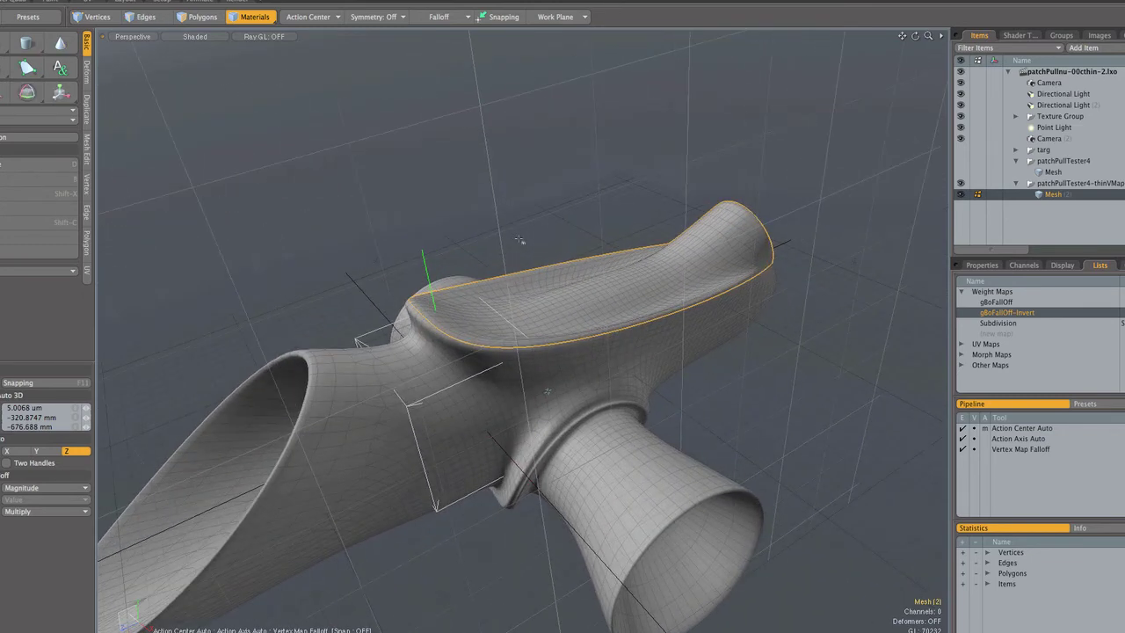
pyautogui.scroll(2, 519, 239)
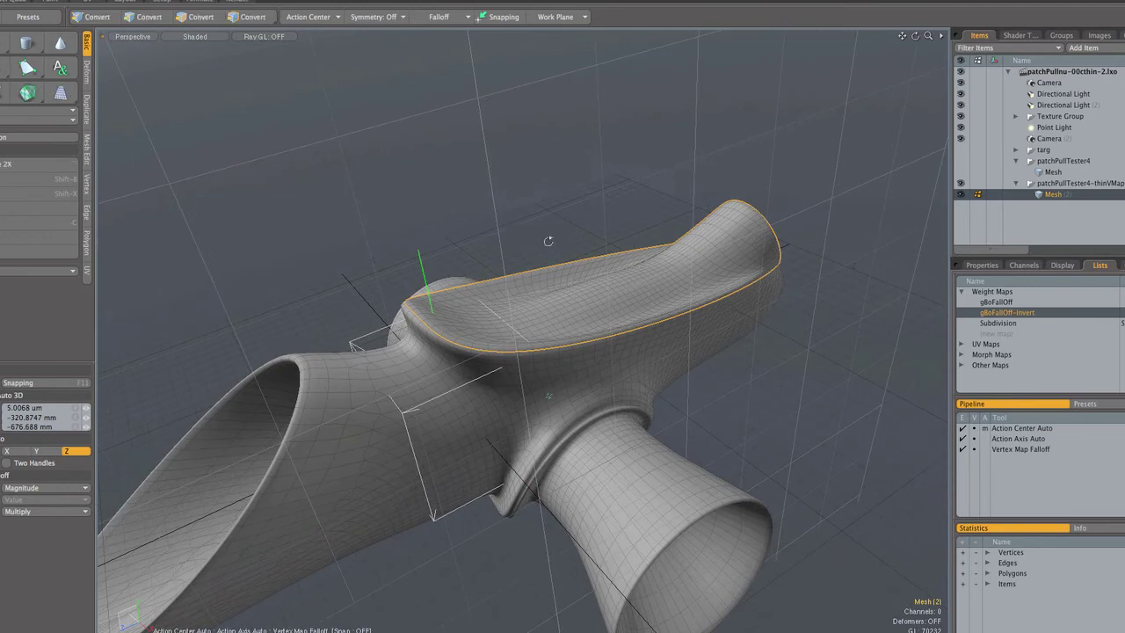
pyautogui.keyDown('alt'); pyautogui.moveTo(546, 245); pyautogui.dragTo(342, 580); pyautogui.keyUp('alt')
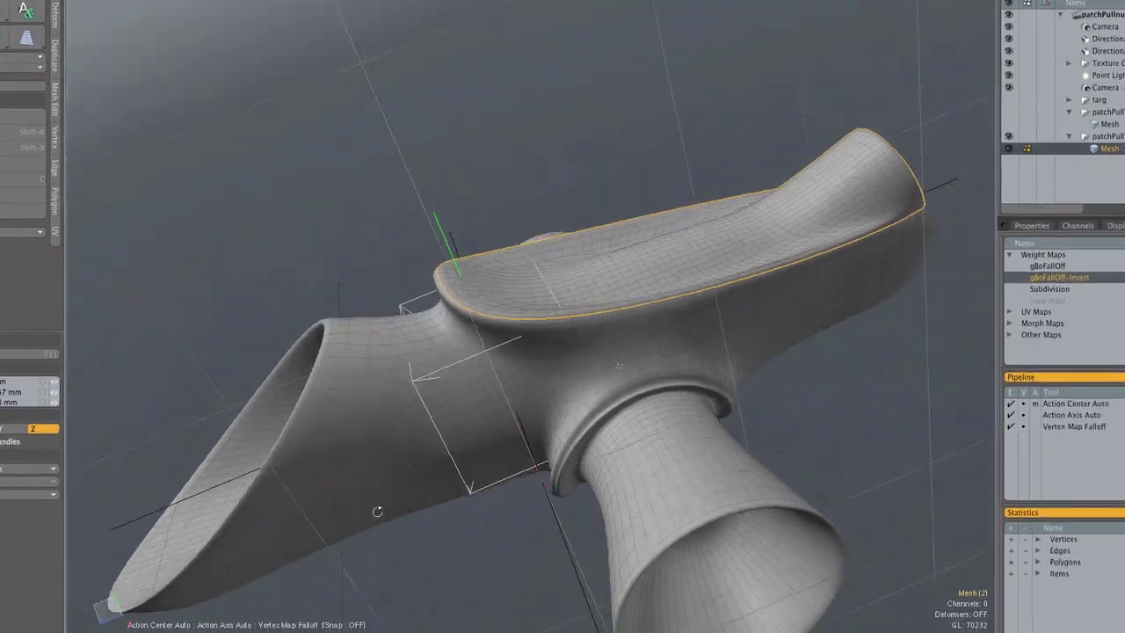
pyautogui.keyDown('alt'); pyautogui.moveTo(377, 512); pyautogui.dragTo(381, 533); pyautogui.keyUp('alt')
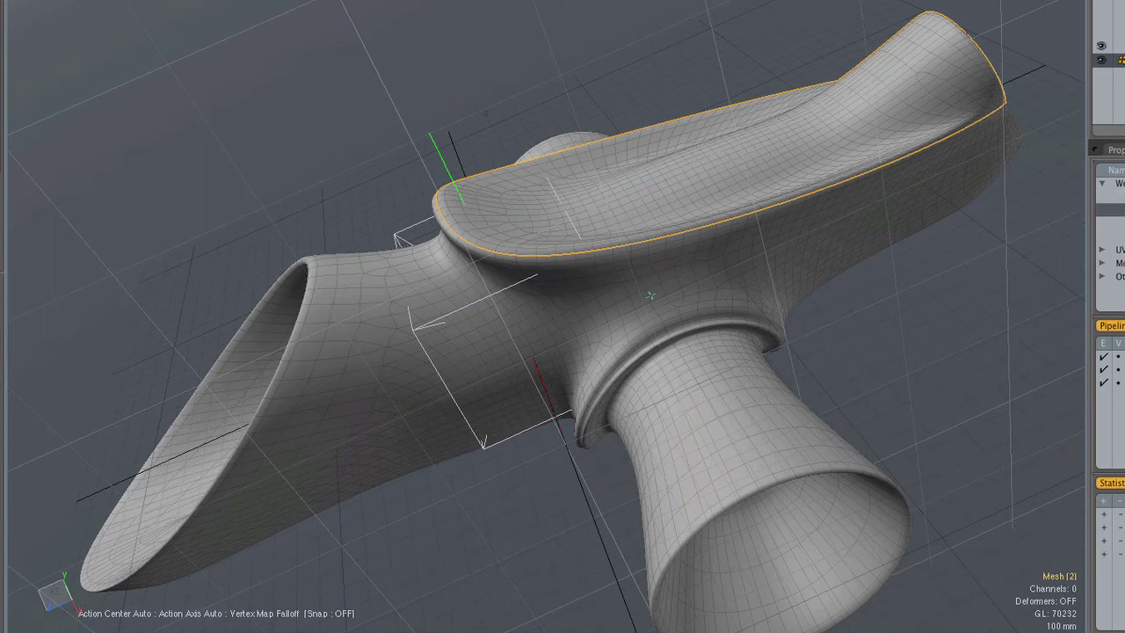
pyautogui.click(1117, 149)
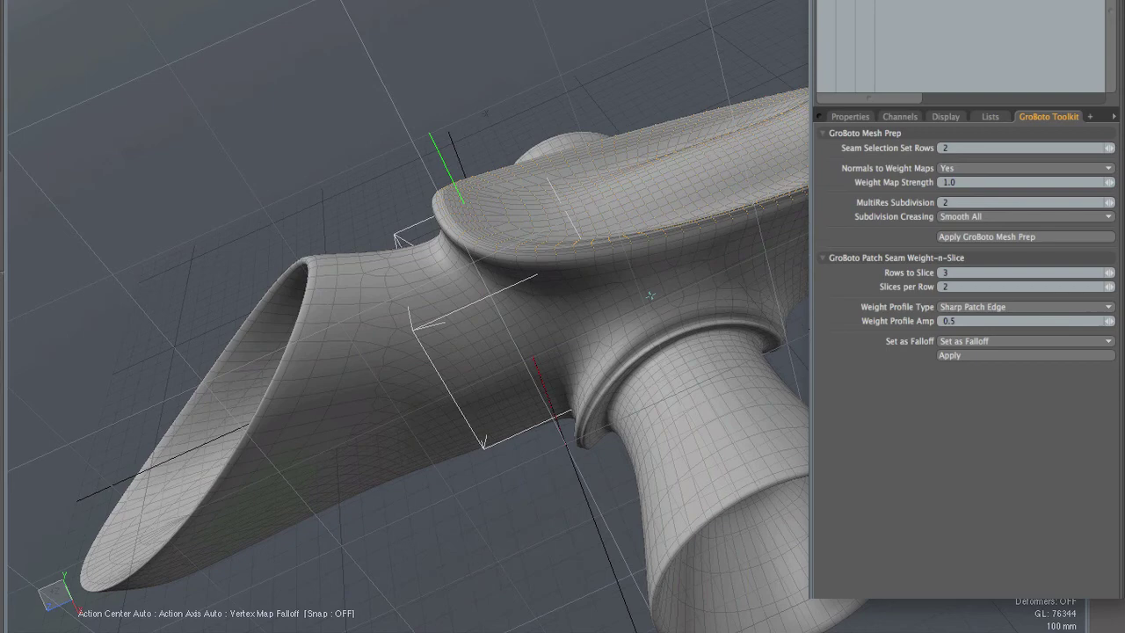
# Step: Raise the sliced saddle-shaped patch away from the body with Transform and adjust its scale along Y and X
pyautogui.press('y')
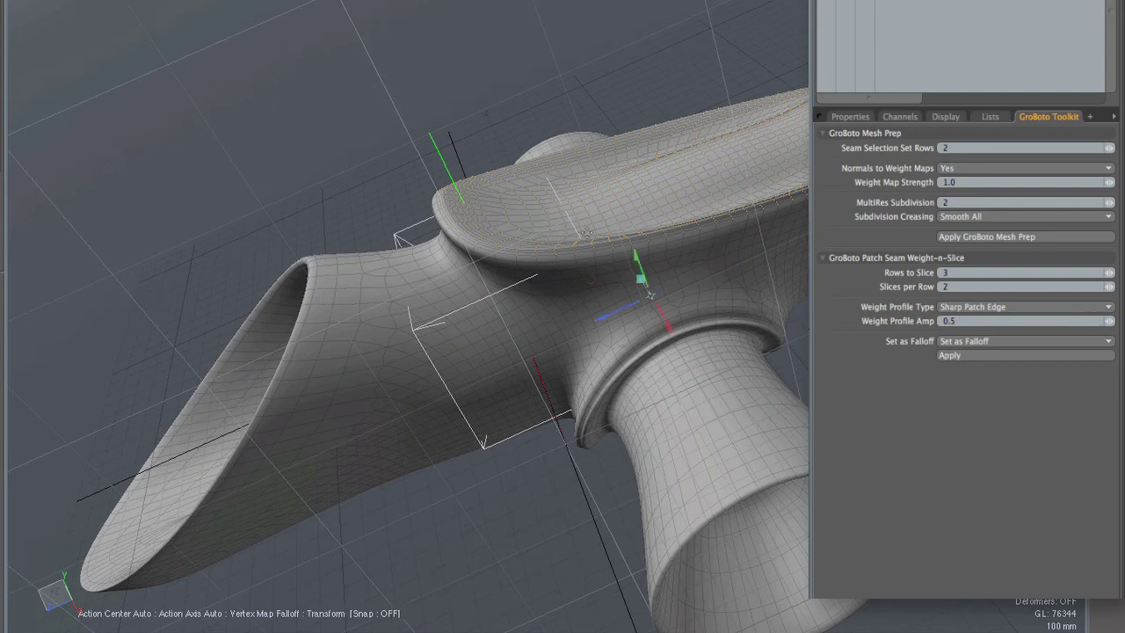
pyautogui.moveTo(635, 257); pyautogui.dragTo(720, 259)
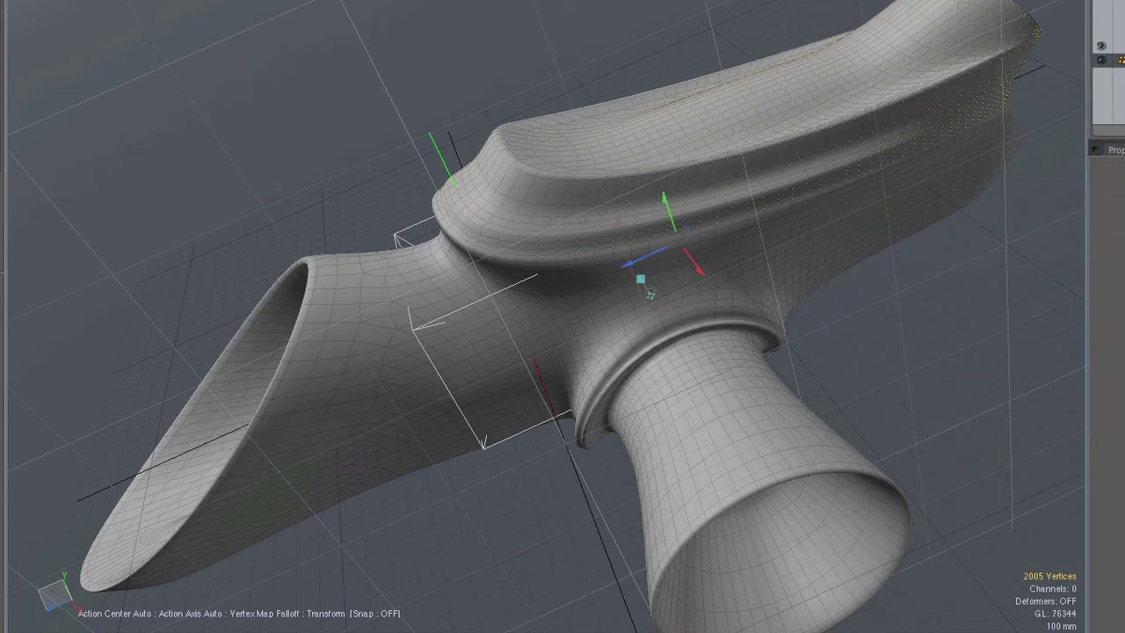
pyautogui.click(641, 278)
pyautogui.moveTo(635, 251); pyautogui.dragTo(638, 260)
pyautogui.moveTo(671, 329)
pyautogui.mouseDown()
pyautogui.moveTo(662, 313)
pyautogui.moveTo(681, 344)
pyautogui.mouseUp()
pyautogui.keyDown('alt'); pyautogui.moveTo(384, 174); pyautogui.dragTo(530, 18); pyautogui.keyUp('alt')
pyautogui.scroll(-3, 707, 221)
pyautogui.keyDown('alt'); pyautogui.moveTo(490, 66); pyautogui.dragTo(428, 381); pyautogui.keyUp('alt')
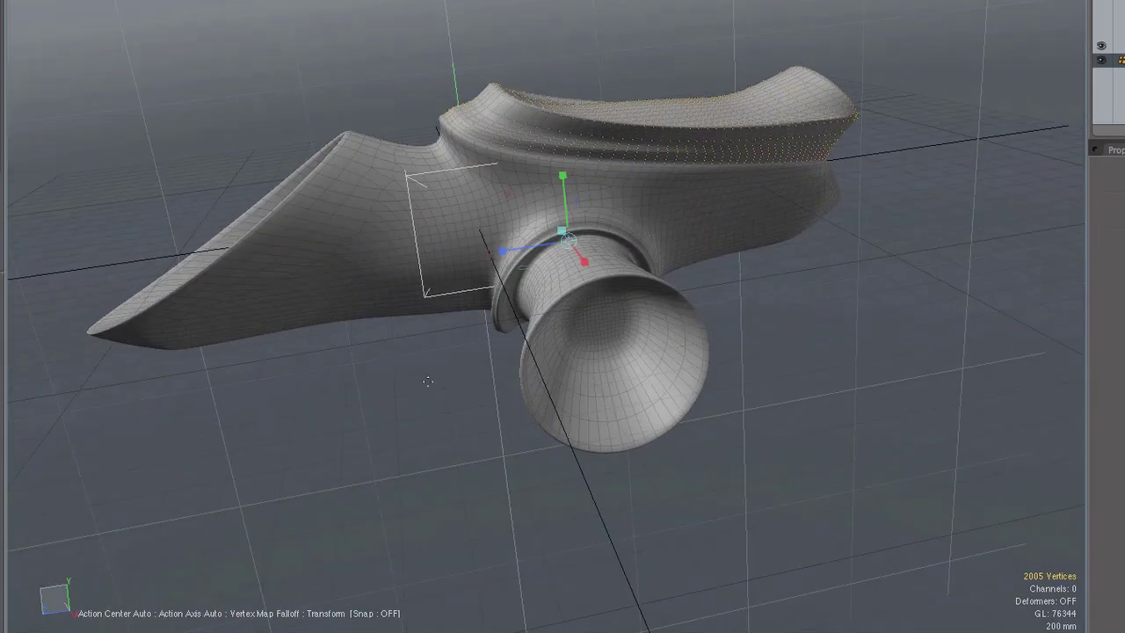
# Step: Try scaling the raised patch uniformly and stretching it along Y, and undo the trial scaling
pyautogui.moveTo(569, 240); pyautogui.dragTo(519, 243)
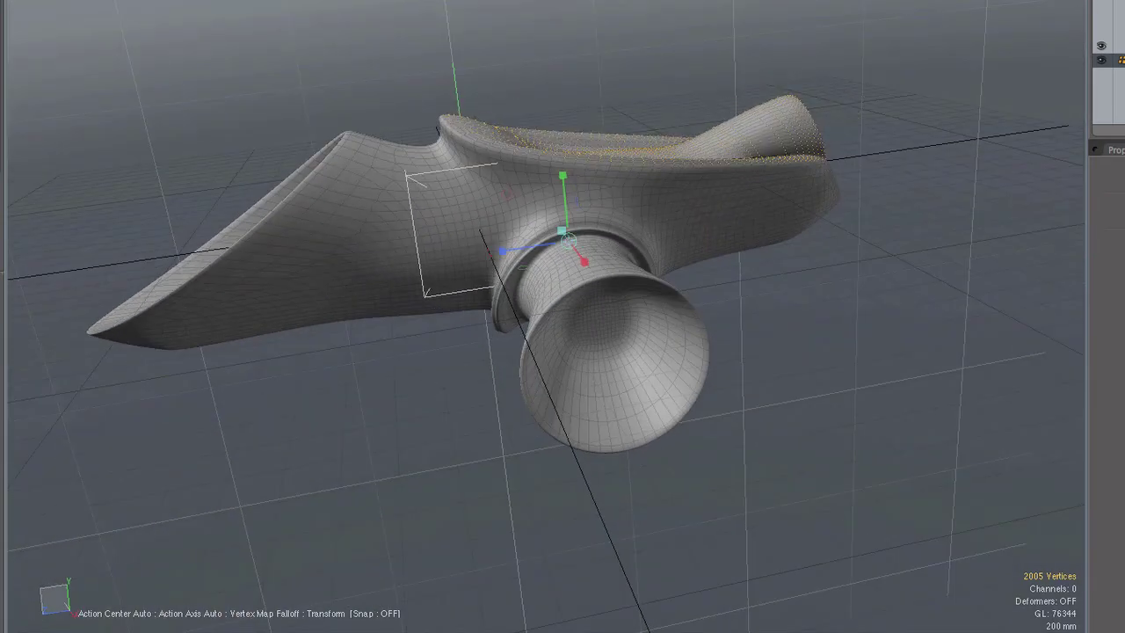
pyautogui.moveTo(562, 175); pyautogui.dragTo(560, 148)
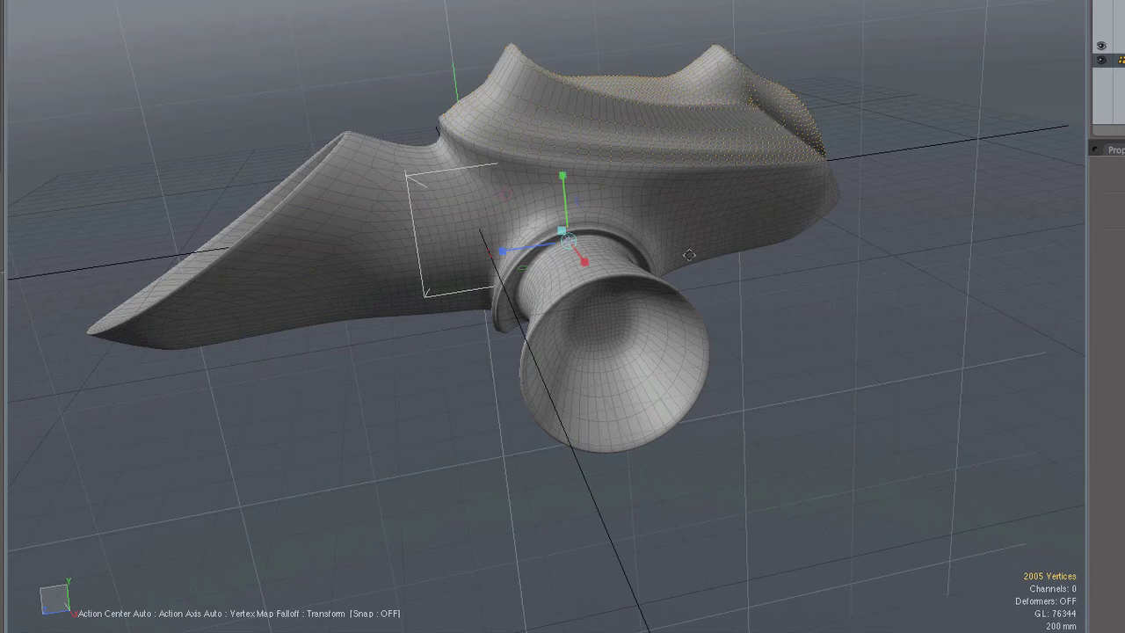
pyautogui.keyDown('alt'); pyautogui.moveTo(718, 281); pyautogui.dragTo(435, 417); pyautogui.keyUp('alt')
pyautogui.hotkey('ctrl', 'z')
pyautogui.hotkey('ctrl', 'z')
pyautogui.hotkey('ctrl', 'z')
pyautogui.hotkey('ctrl', 'z')
pyautogui.hotkey('ctrl', 'z')
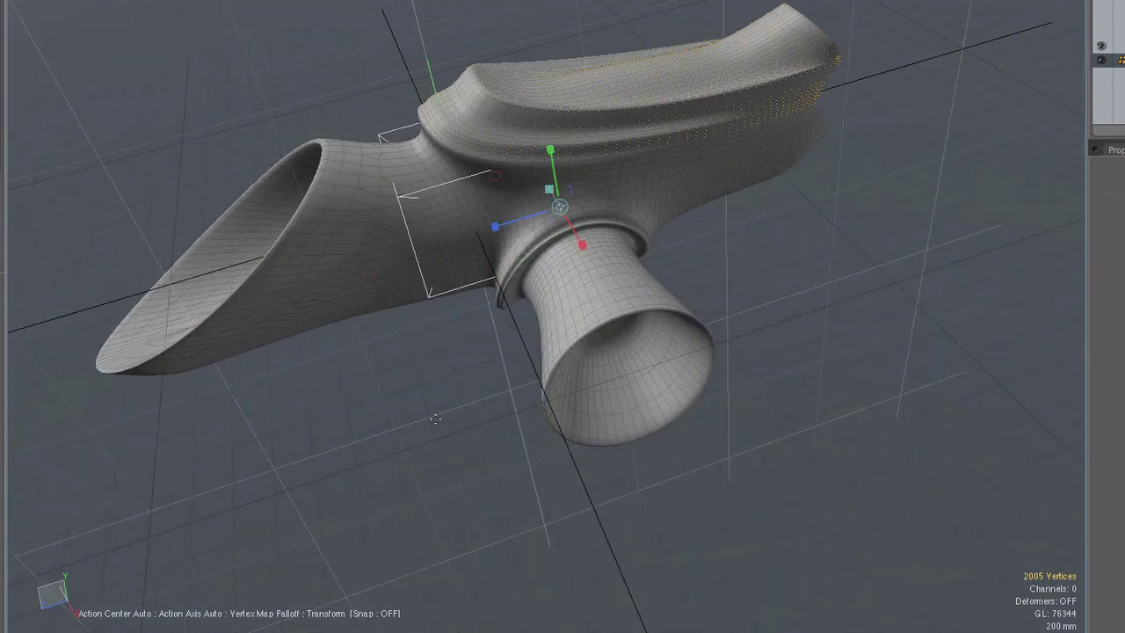
# Step: Rotate the raised patch relative to the body and move it up and toward the body's far end
pyautogui.press('e')
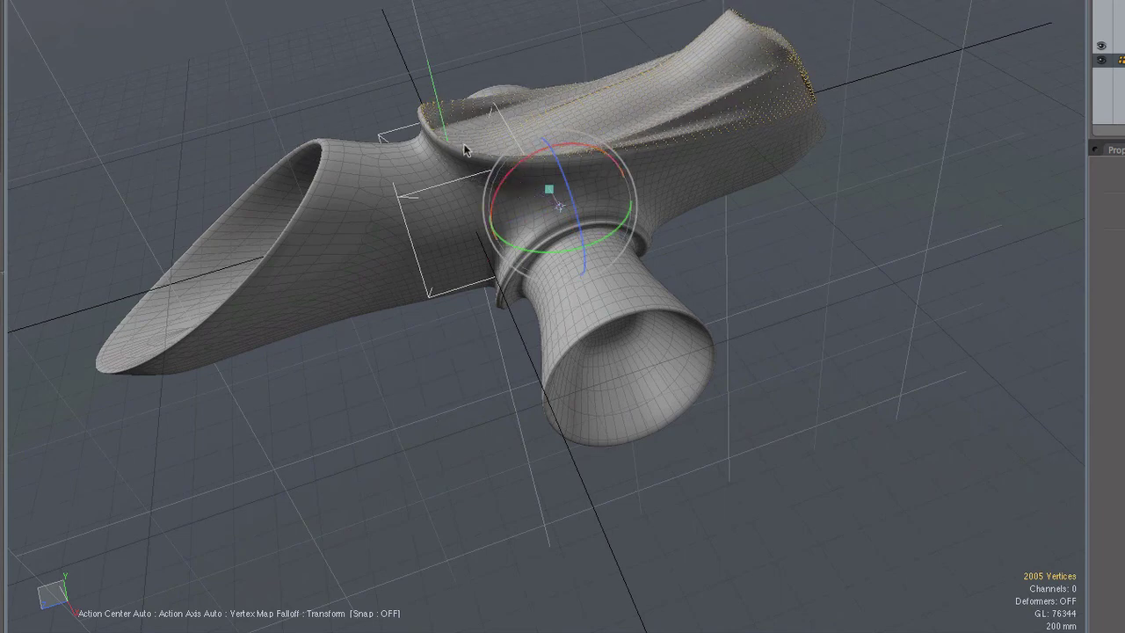
pyautogui.press('w')
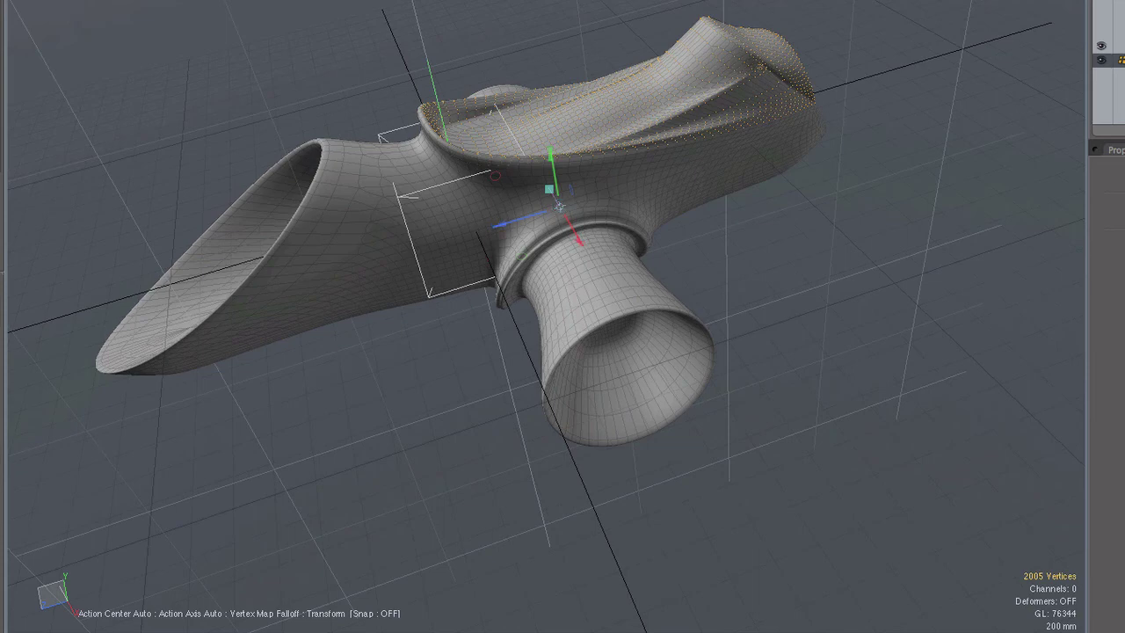
pyautogui.moveTo(561, 211); pyautogui.dragTo(652, 139)
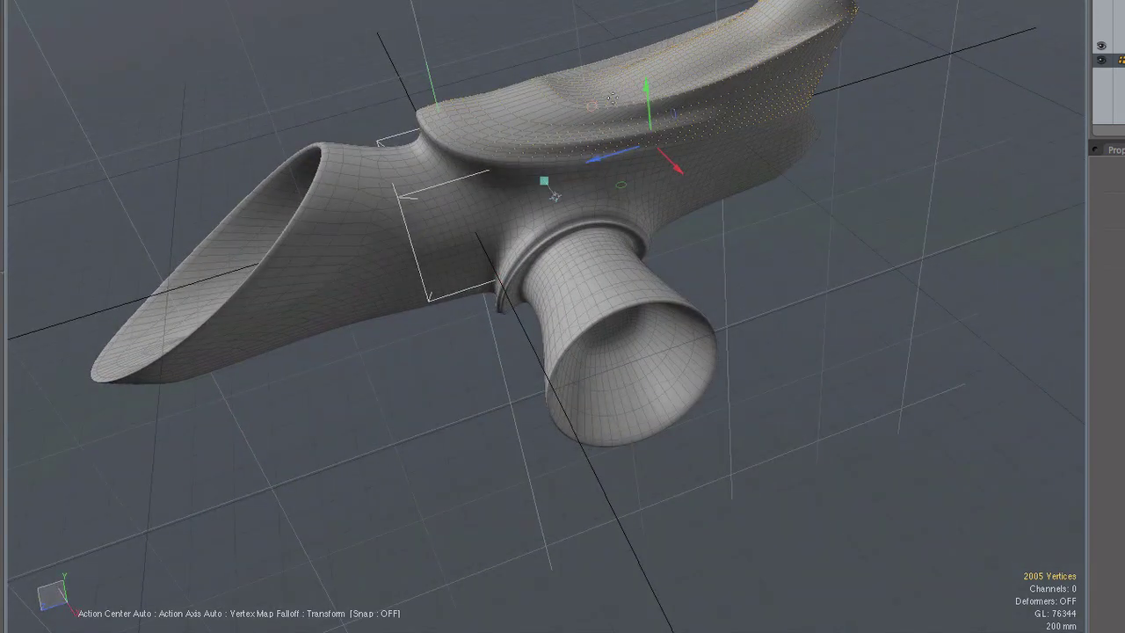
# Step: Compress the rotated patch along Z with the Scale tool and inspect the reshaped form from several angles
pyautogui.press('r')
pyautogui.moveTo(491, 217); pyautogui.dragTo(547, 201)
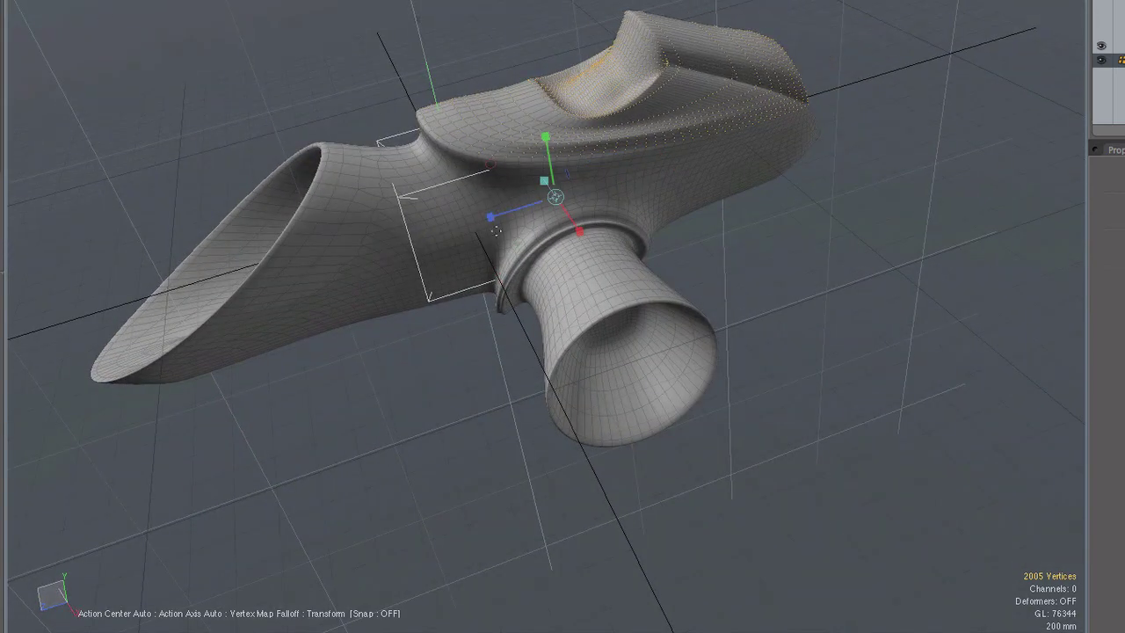
pyautogui.scroll(3, 460, 320)
pyautogui.keyDown('alt'); pyautogui.keyDown('shift'); pyautogui.moveTo(459, 319); pyautogui.dragTo(506, 366); pyautogui.keyUp('shift'); pyautogui.keyUp('alt')
pyautogui.keyDown('alt'); pyautogui.moveTo(506, 366); pyautogui.dragTo(766, 118); pyautogui.keyUp('alt')
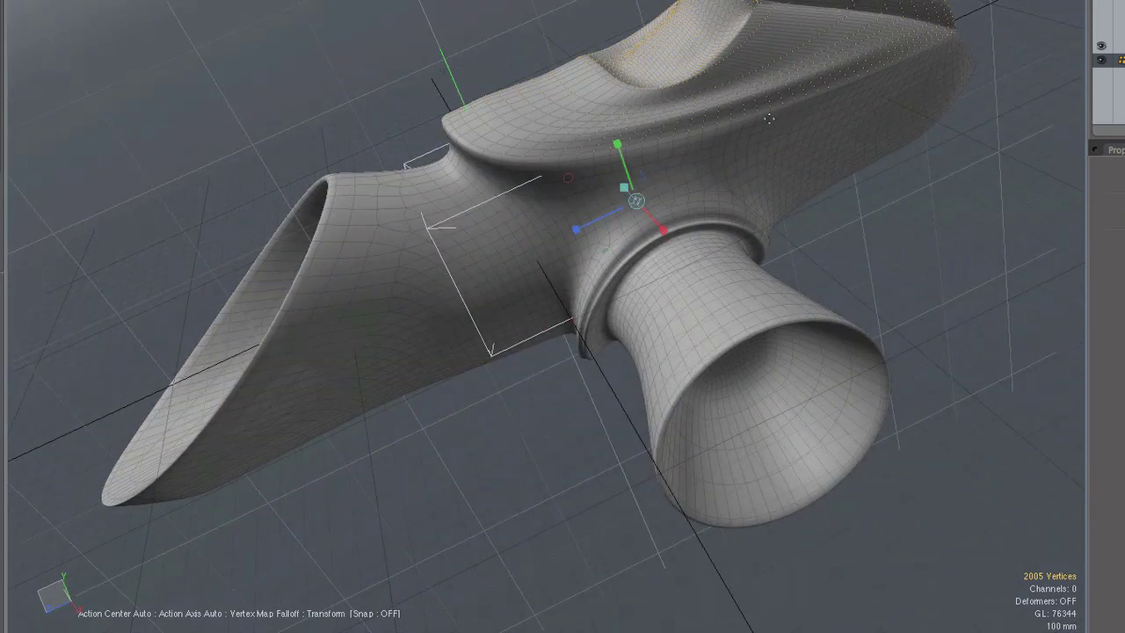
pyautogui.scroll(-2, 823, 220)
pyautogui.keyDown('alt'); pyautogui.moveTo(823, 221); pyautogui.dragTo(257, 84); pyautogui.keyUp('alt')
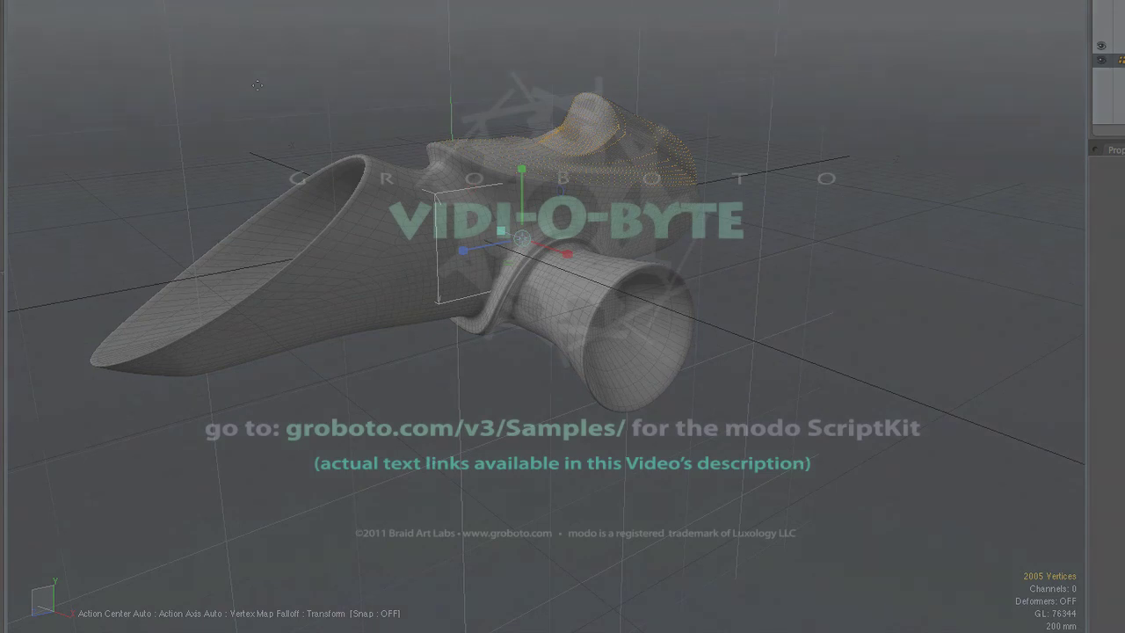